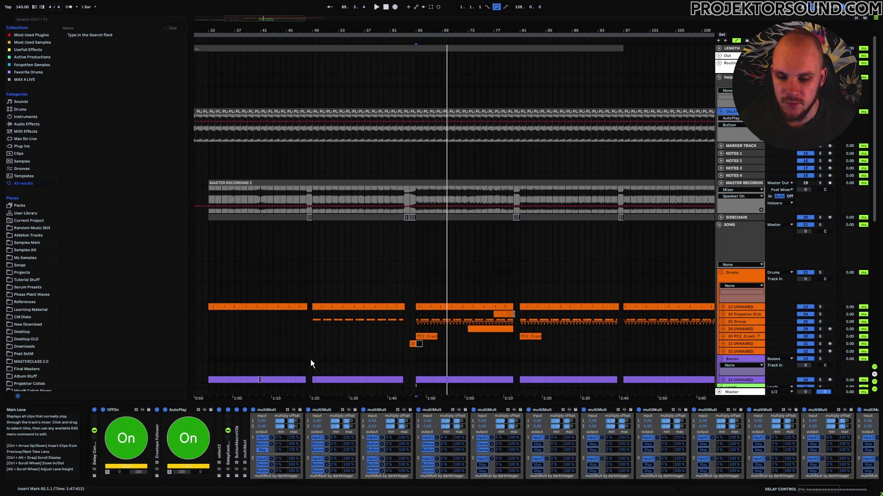
# Examine the multiMult devices in the DELAY CONTROL track's device chain, selecting several of them in turn.
pyautogui.moveTo(817, 491); pyautogui.dragTo(802, 491)
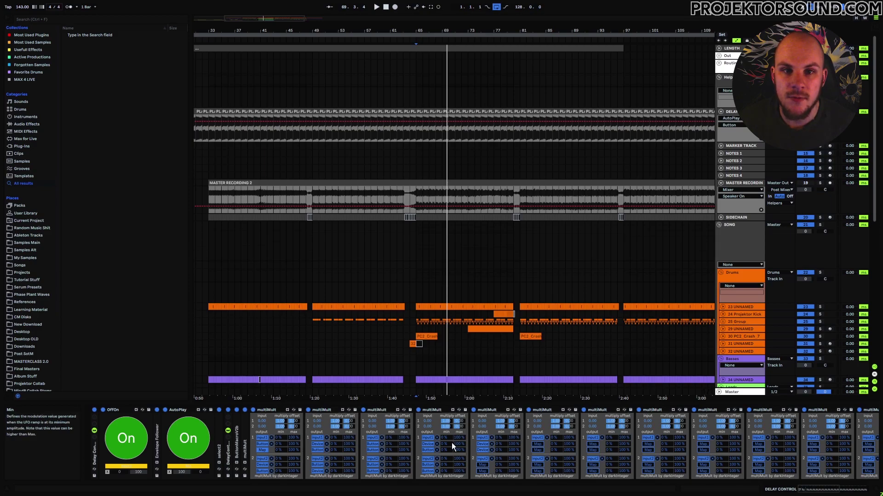
pyautogui.click(512, 414)
pyautogui.click(542, 410)
pyautogui.click(597, 410)
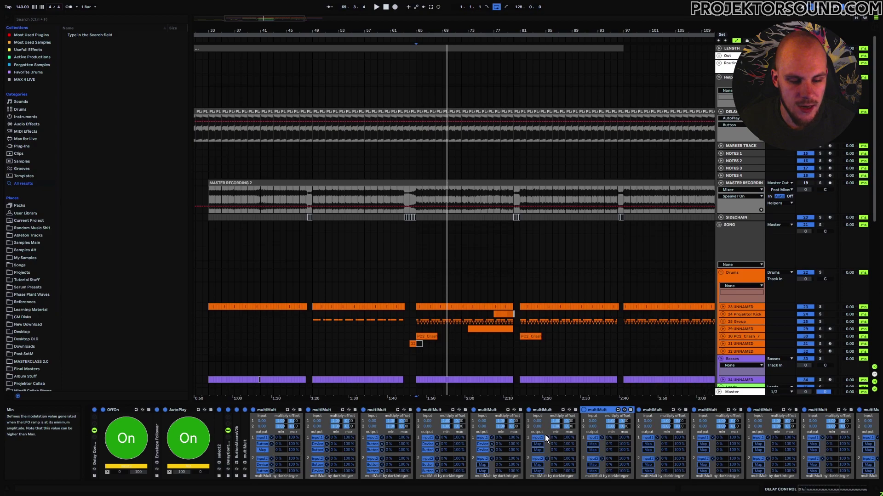
pyautogui.moveTo(812, 491); pyautogui.dragTo(740, 490)
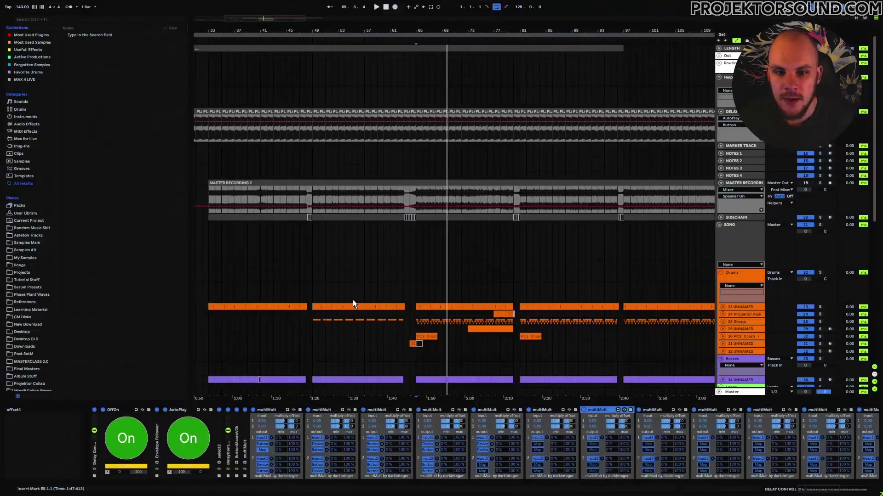
# Set the insert marker at bar 65 on the PLAY DETECTION clip and play the song from there.
pyautogui.moveTo(426, 46); pyautogui.dragTo(426, 78)
pyautogui.moveTo(372, 134); pyautogui.dragTo(534, 134)
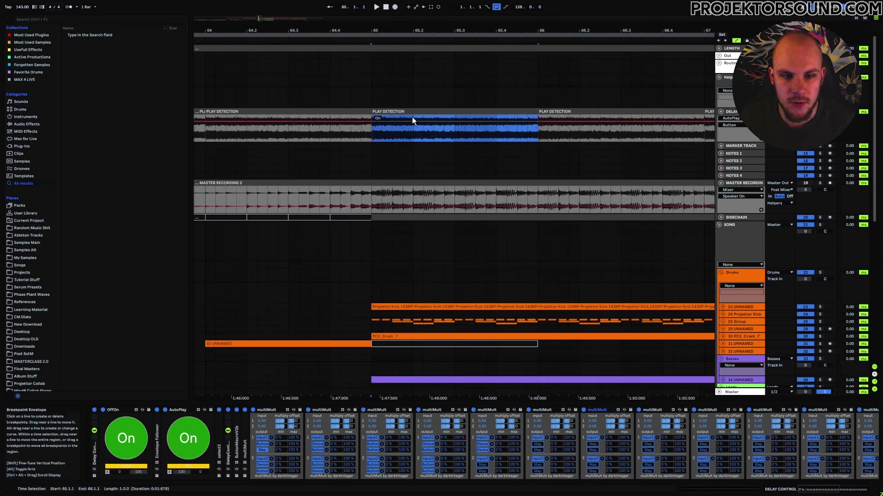
pyautogui.click(370, 137)
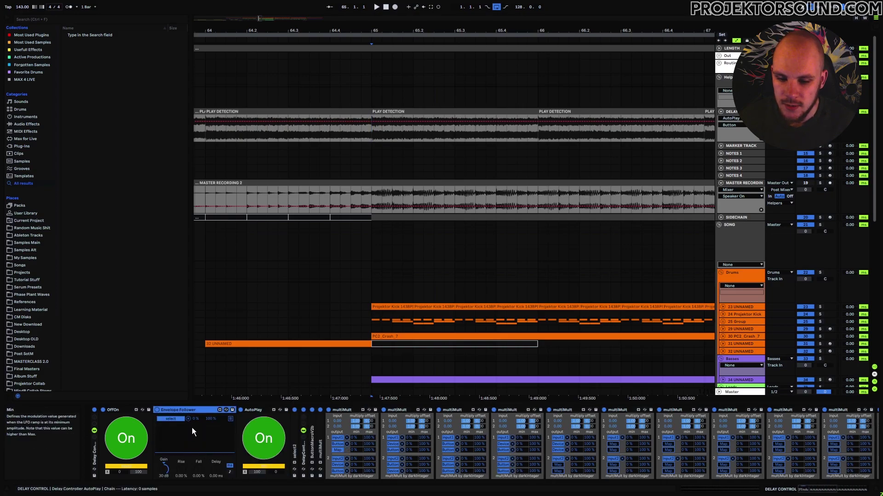
pyautogui.click(370, 134)
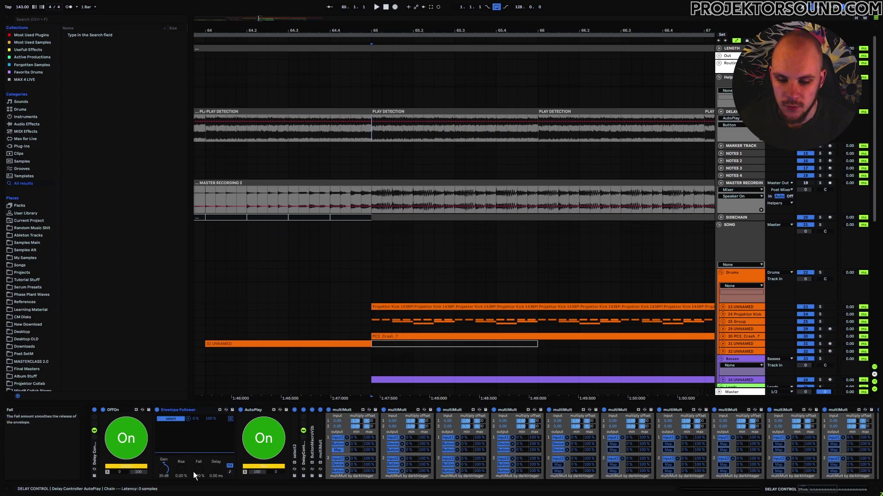
pyautogui.press('space')
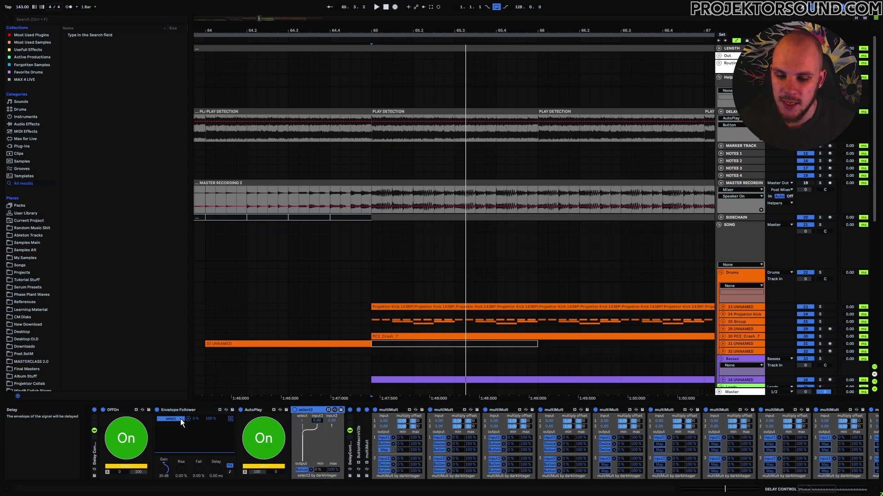
# Select the Envelope Follower and play the song to watch how it drives the select2 device.
pyautogui.click(176, 409)
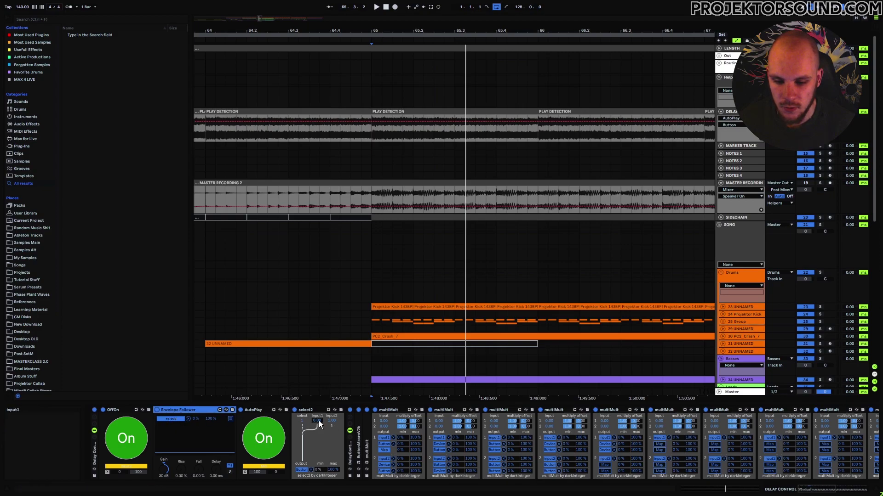
pyautogui.press('space')
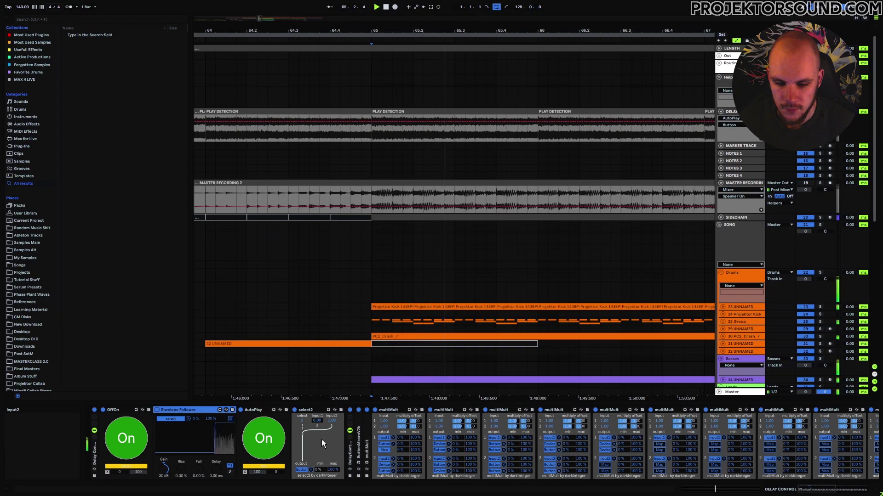
pyautogui.press('space')
pyautogui.press('space')
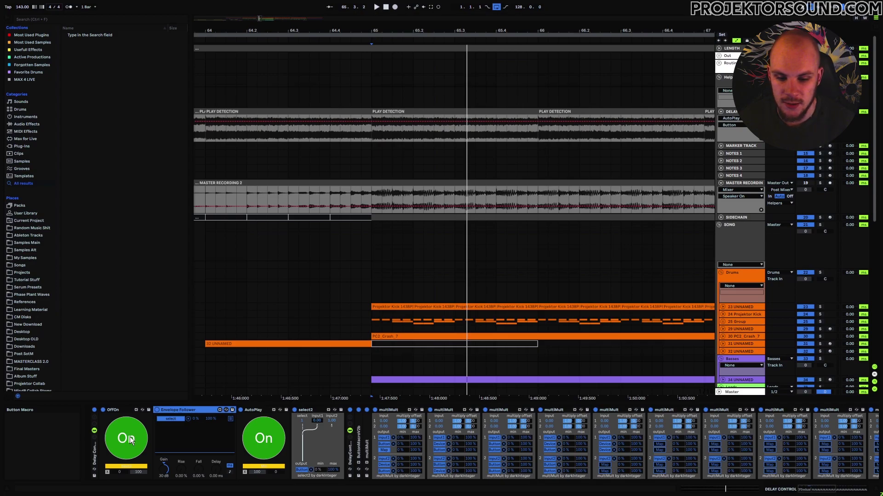
# Switch the OffOn button off and play the song to test the delay controller.
pyautogui.click(129, 436)
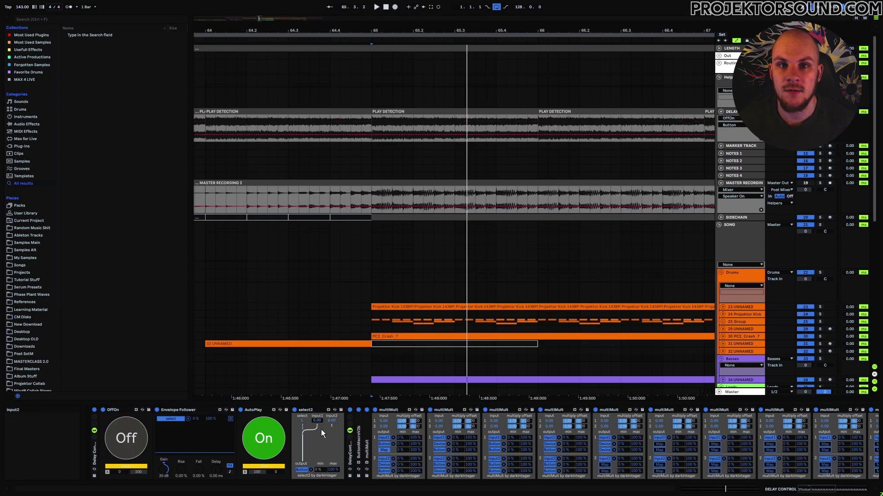
pyautogui.press('space')
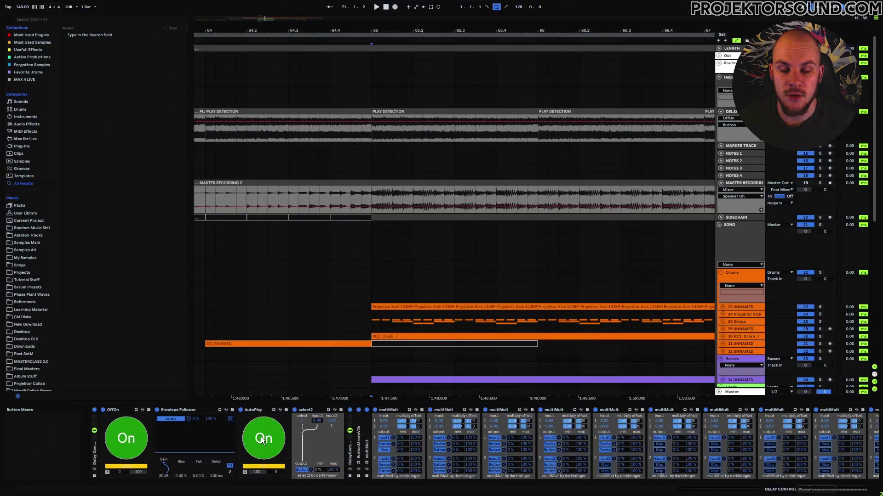
# Switch AutoPlay off, play the song briefly, stop it and switch AutoPlay back on.
pyautogui.click(260, 437)
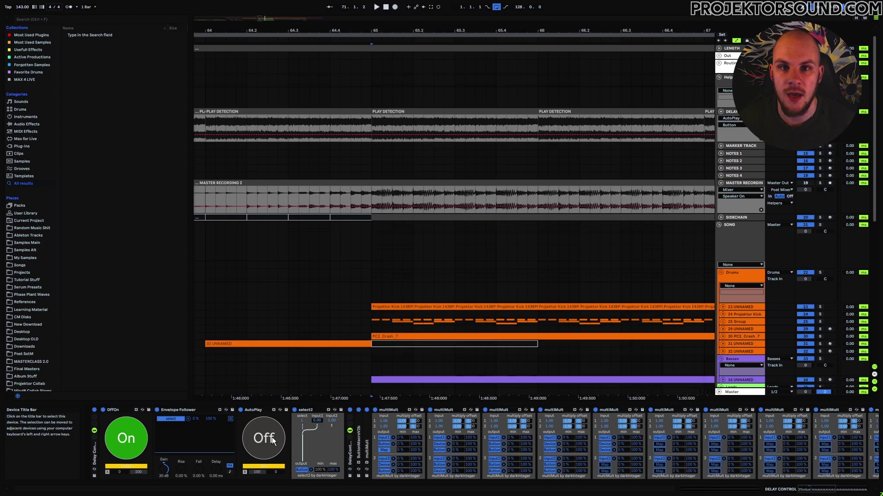
pyautogui.press('space')
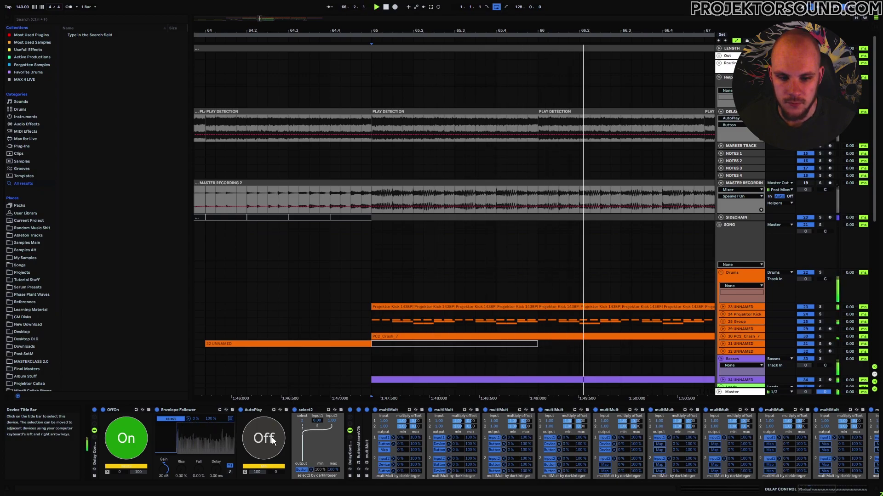
pyautogui.press('space')
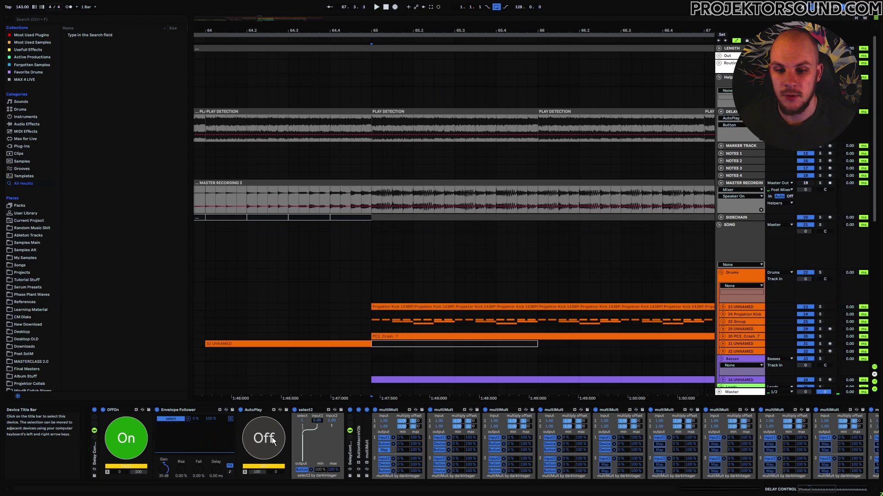
pyautogui.click(272, 437)
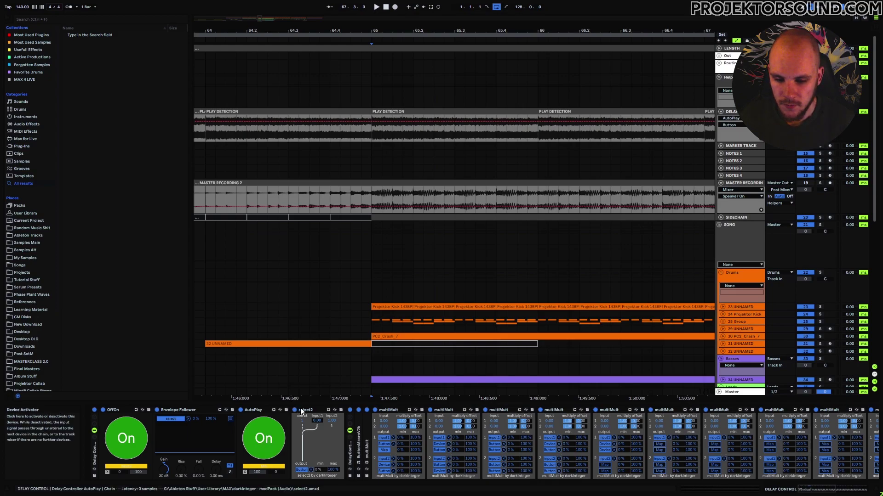
# Select the AutoPlay device and toggle its button to compare both states, leaving it on.
pyautogui.click(258, 420)
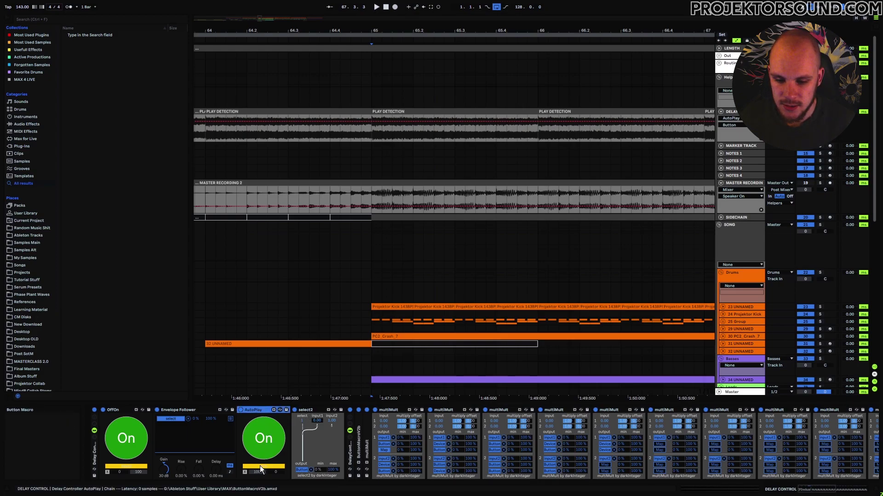
pyautogui.click(272, 440)
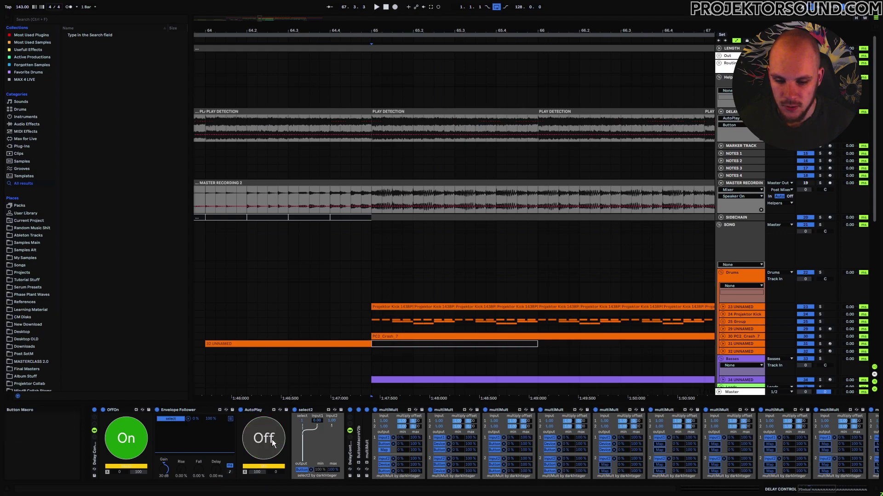
pyautogui.click(261, 440)
pyautogui.click(262, 437)
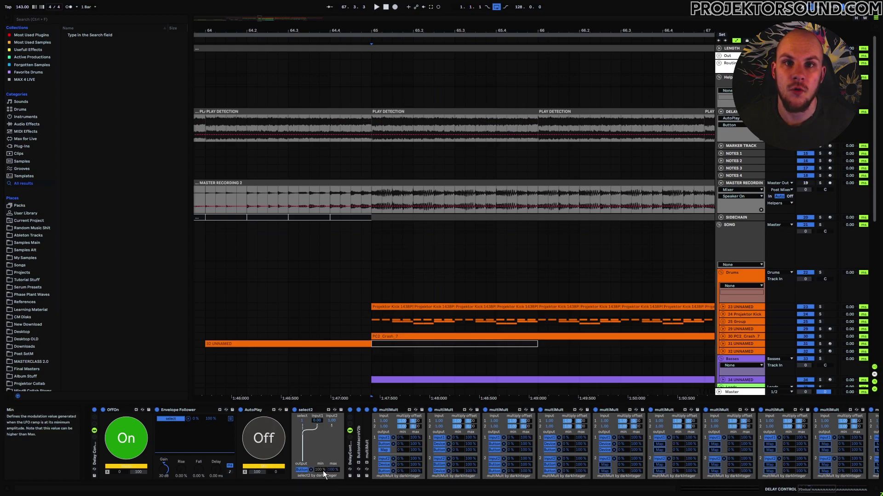
pyautogui.click(264, 439)
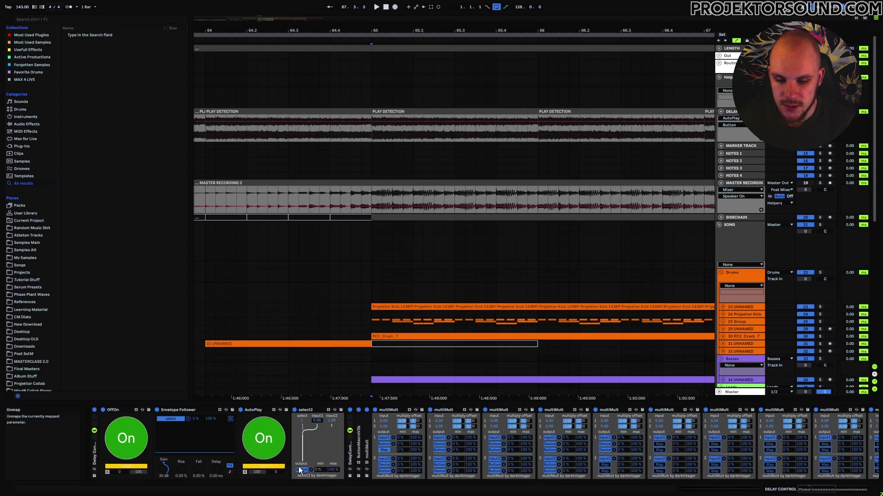
# Unfold the ButtonMacro device after select2 and start and stop playback twice to check how its button responds.
pyautogui.doubleClick(360, 445)
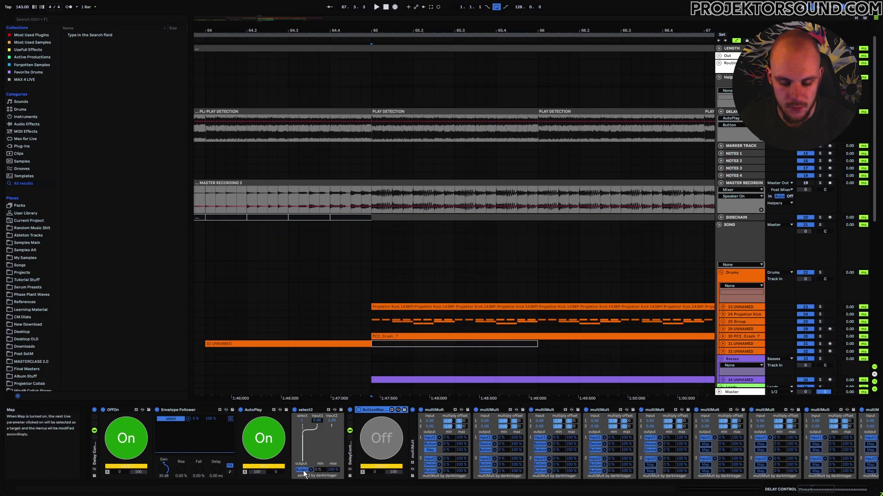
pyautogui.click(373, 448)
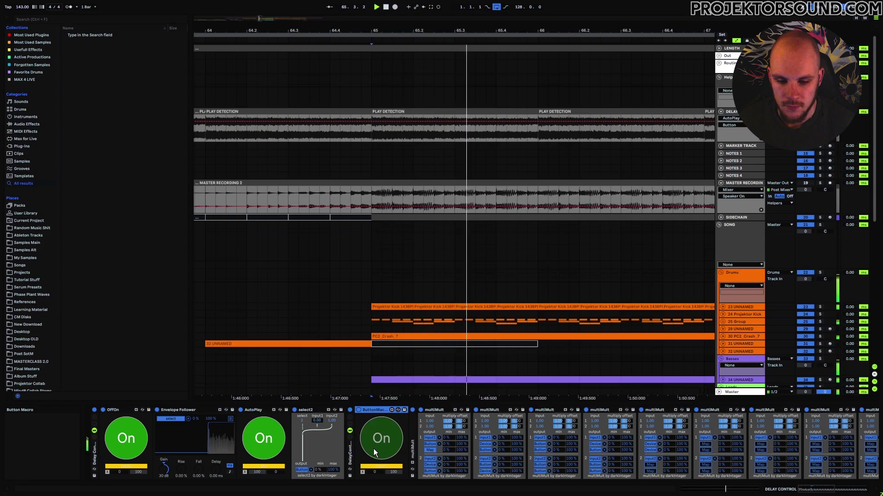
pyautogui.click(373, 449)
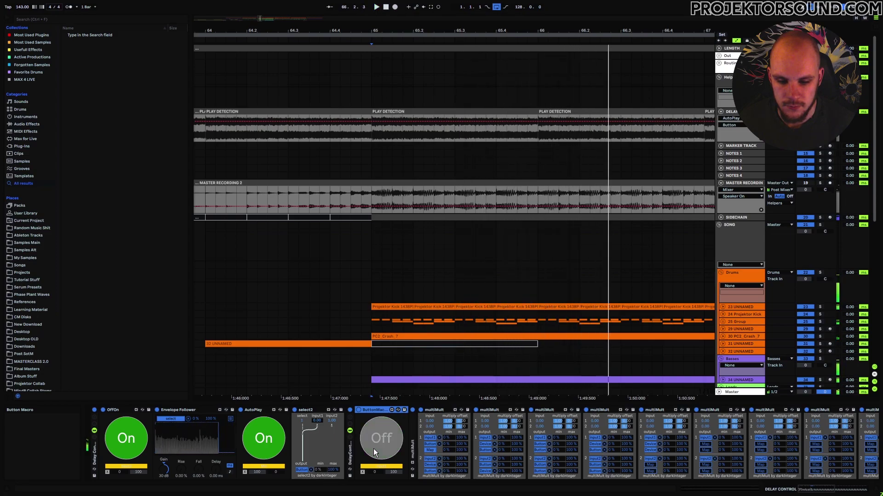
pyautogui.click(373, 448)
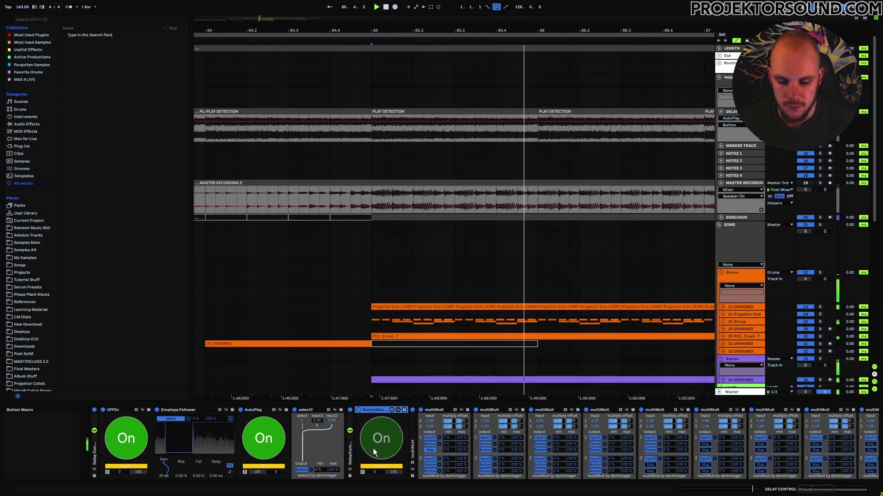
pyautogui.click(374, 448)
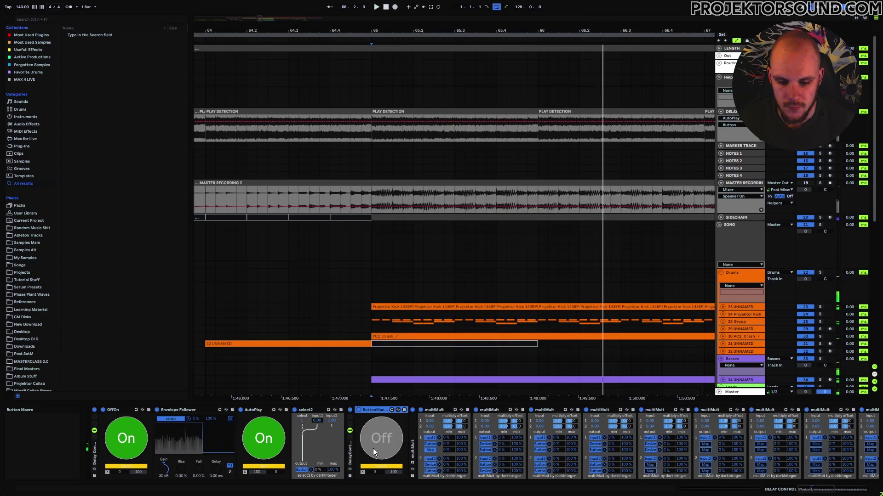
# Fold the ButtonMacro, select2 and Envelope Follower devices in the chain.
pyautogui.doubleClick(373, 410)
pyautogui.doubleClick(366, 442)
pyautogui.click(438, 409)
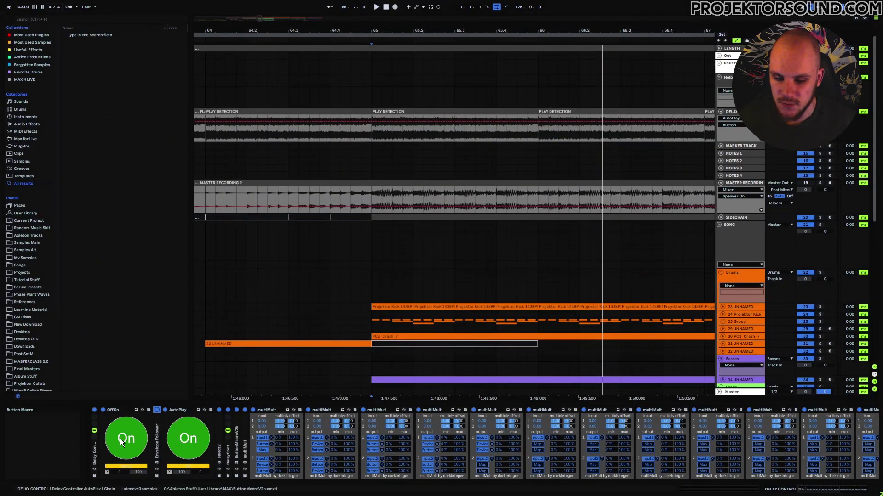
# Inspect the first three multiMult devices, unfold select2 to view its inputs, and fold it again.
pyautogui.click(269, 410)
pyautogui.click(321, 410)
pyautogui.click(376, 410)
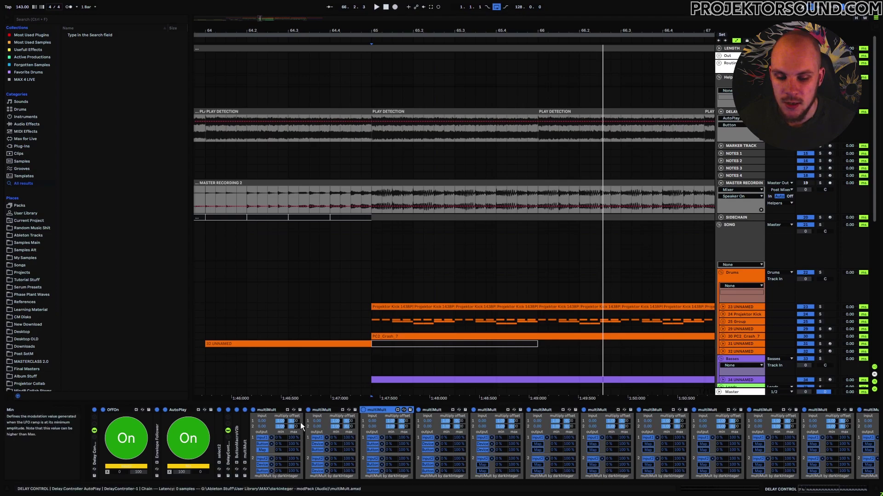
pyautogui.doubleClick(220, 442)
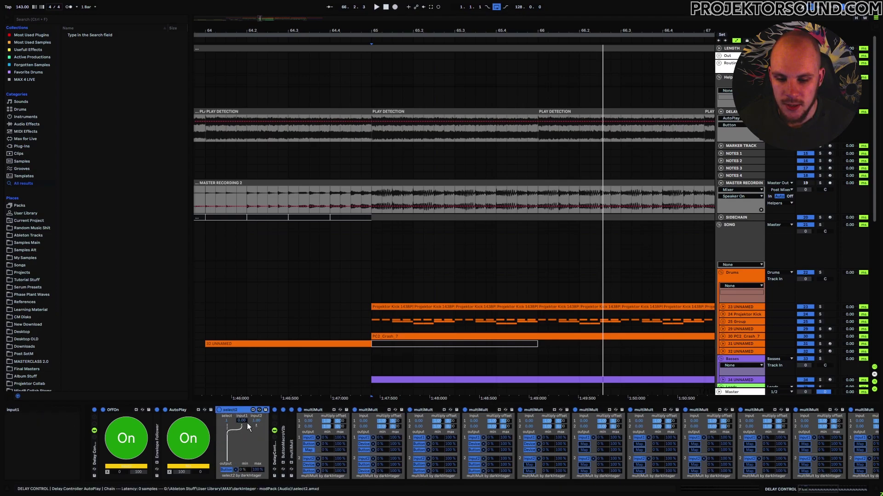
pyautogui.doubleClick(233, 410)
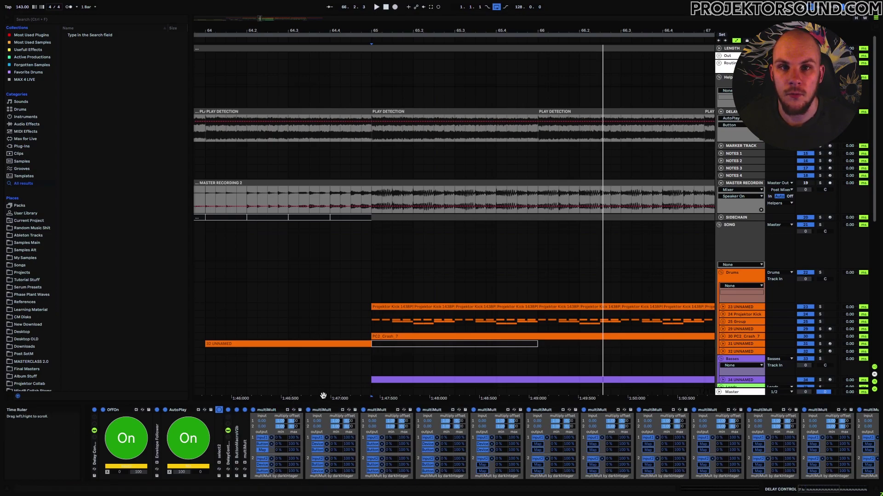
# Insert a new MIDI track directly below track 51 in the Leads group.
pyautogui.scroll(-8, 418, 199)
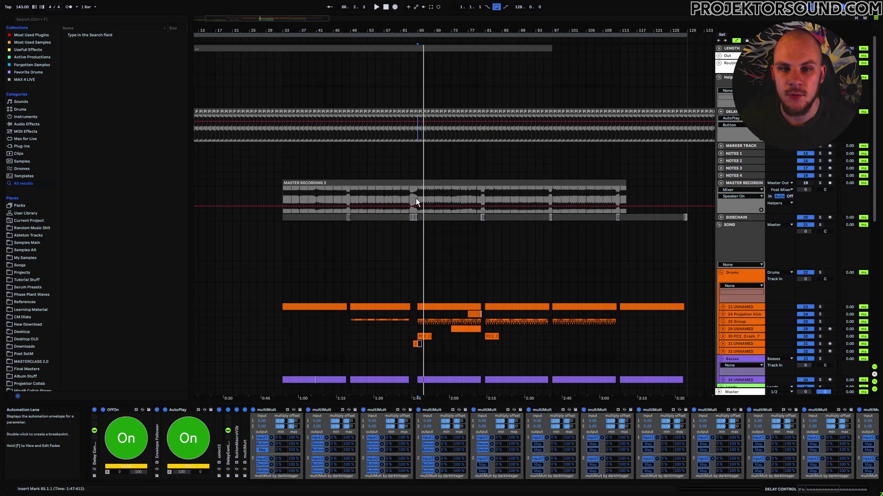
pyautogui.scroll(-10, 606, 306)
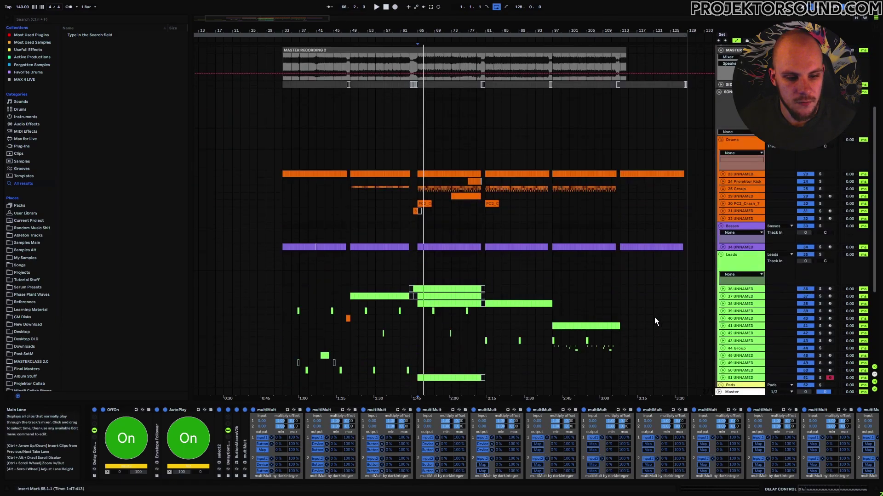
pyautogui.click(751, 284)
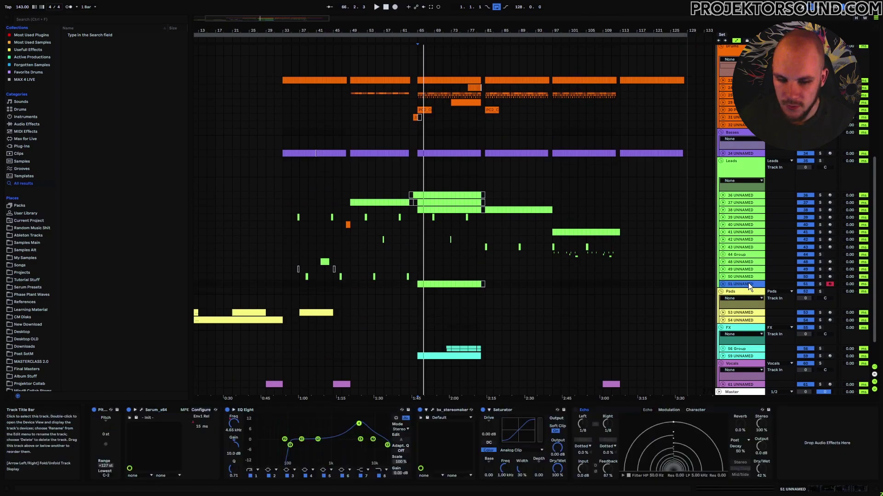
pyautogui.hotkey('ctrl', 'shift', 't')
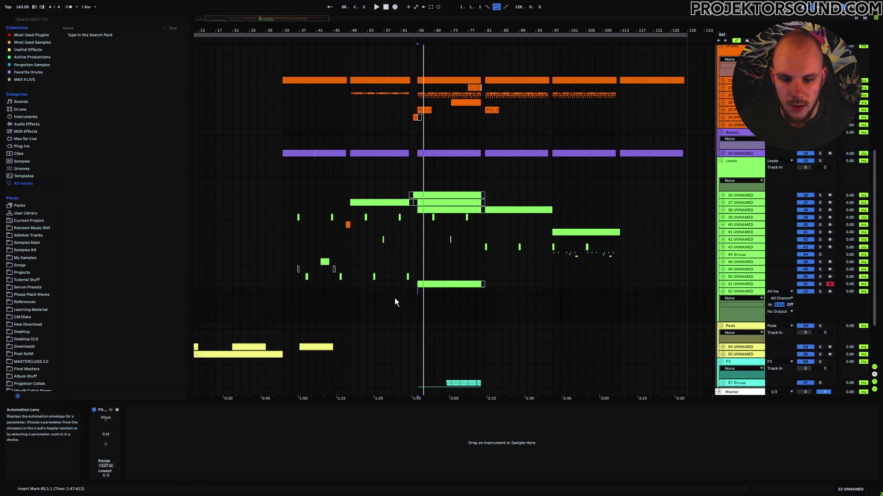
# Add an Echo effect to the new MIDI track.
pyautogui.rightClick(381, 301)
pyautogui.rightClick(381, 301)
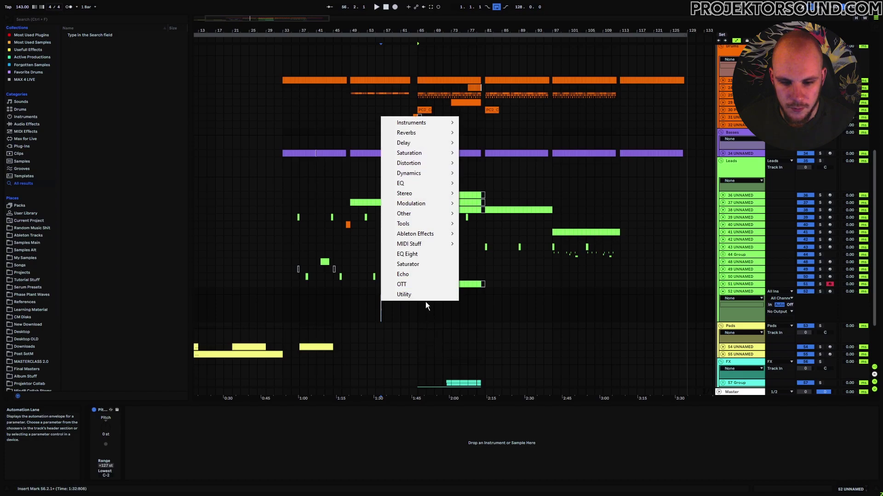
pyautogui.click(412, 274)
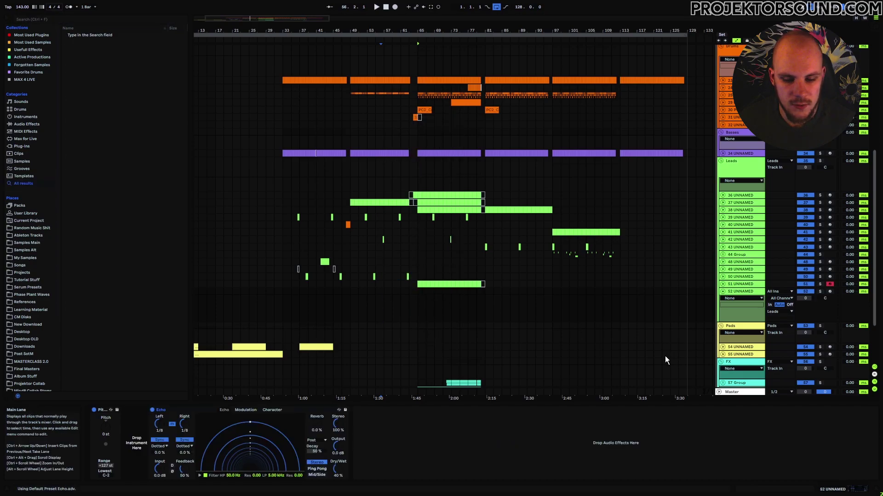
# Show the DELAY CONTROL track's device chain to examine its multiMult devices.
pyautogui.scroll(6, 658, 335)
pyautogui.scroll(3, 663, 329)
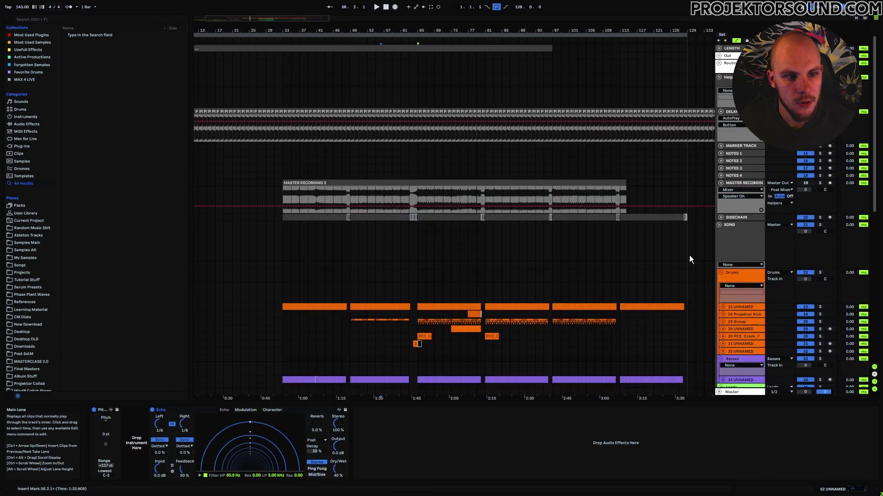
pyautogui.click(733, 114)
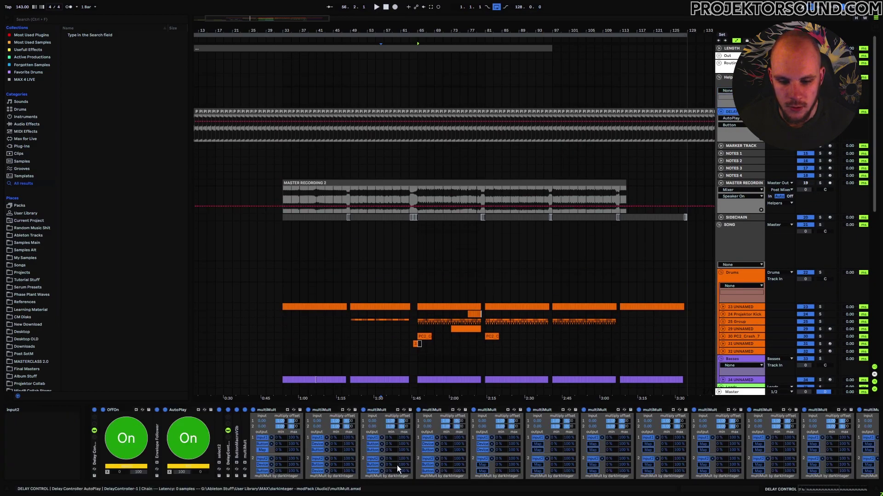
# Turn off the Echo device on track 52 in the Leads group.
pyautogui.scroll(-8, 512, 337)
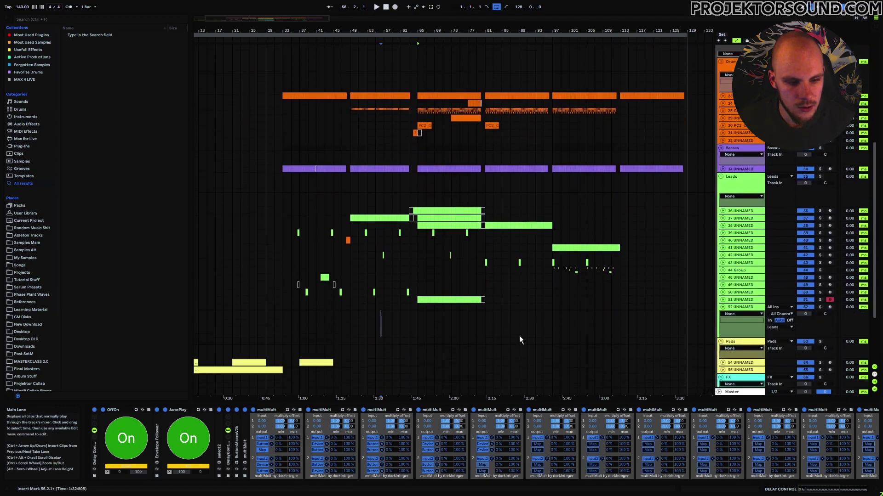
pyautogui.click(738, 307)
pyautogui.click(152, 409)
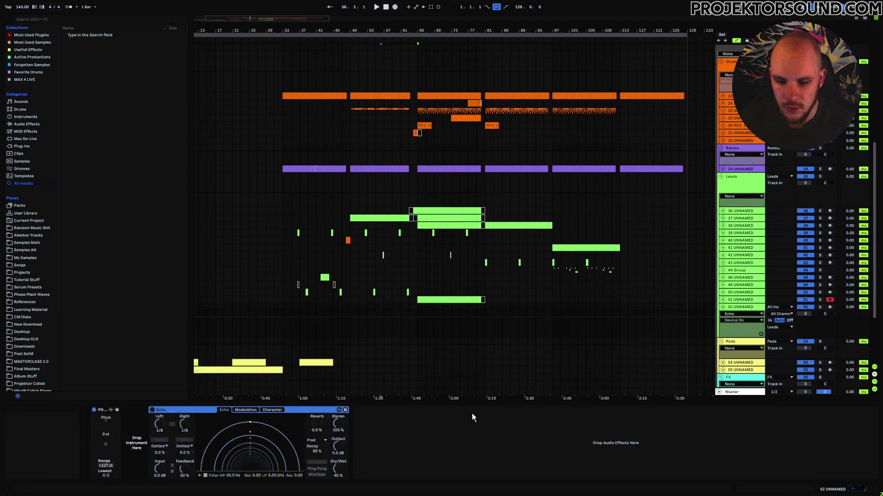
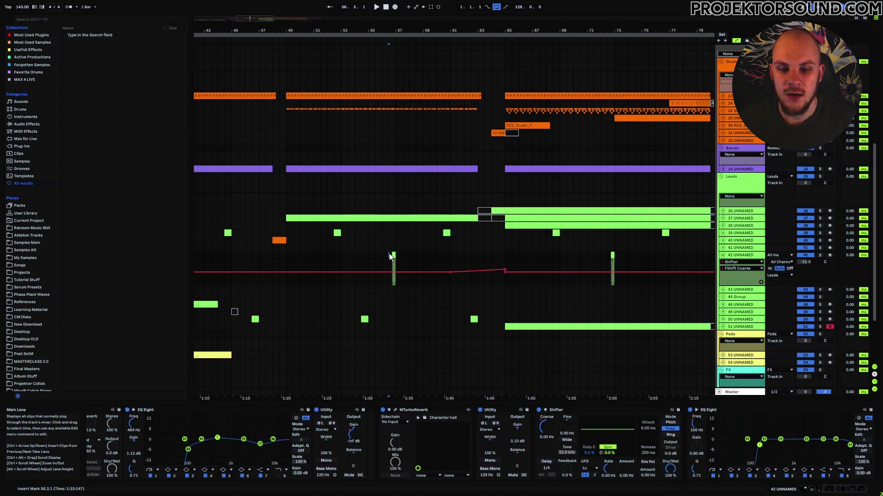
# Inspect the Echo, EQ Eight and Utility devices inside the Delay Controlled Retrigger rack on track 42.
pyautogui.click(393, 254)
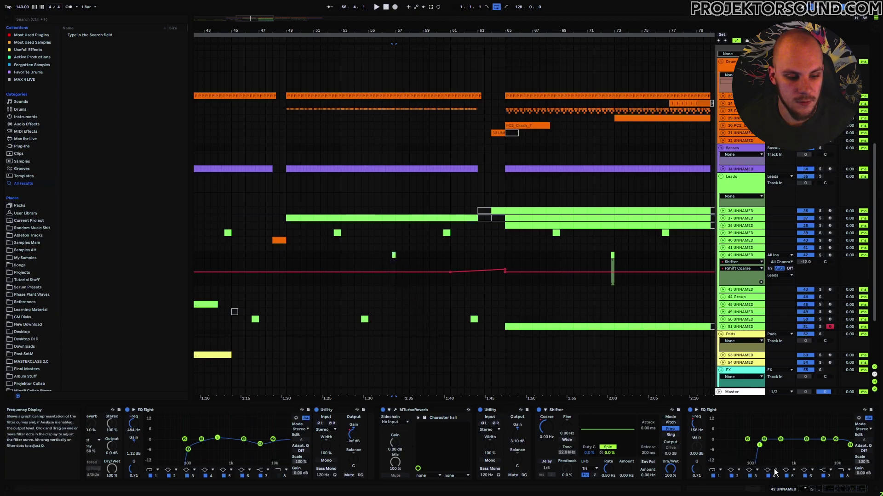
pyautogui.click(825, 492)
pyautogui.moveTo(825, 492); pyautogui.dragTo(809, 492)
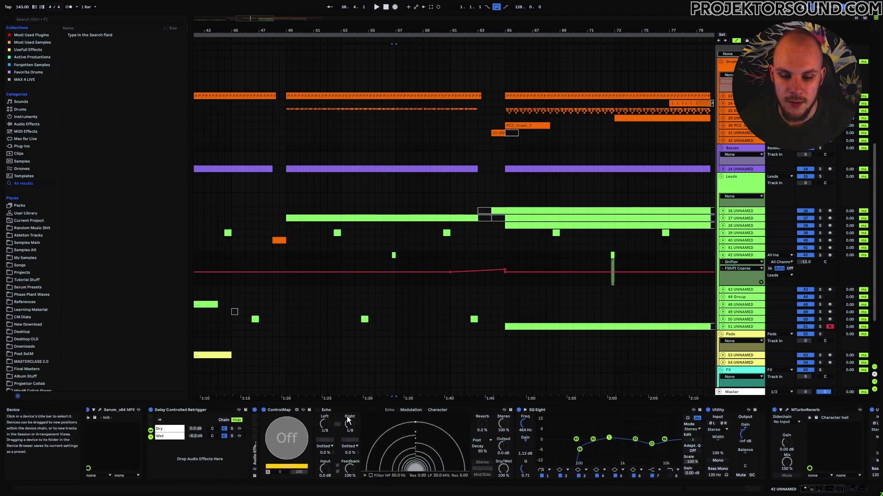
pyautogui.click(180, 408)
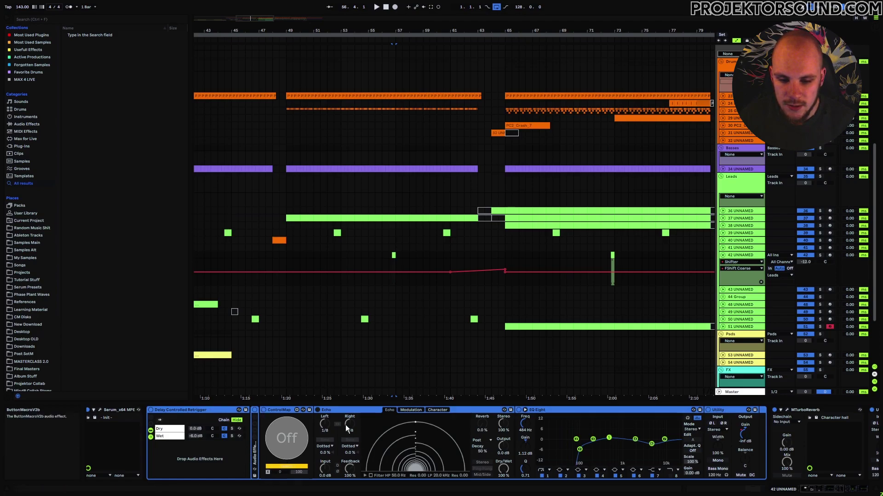
pyautogui.click(332, 410)
pyautogui.click(558, 409)
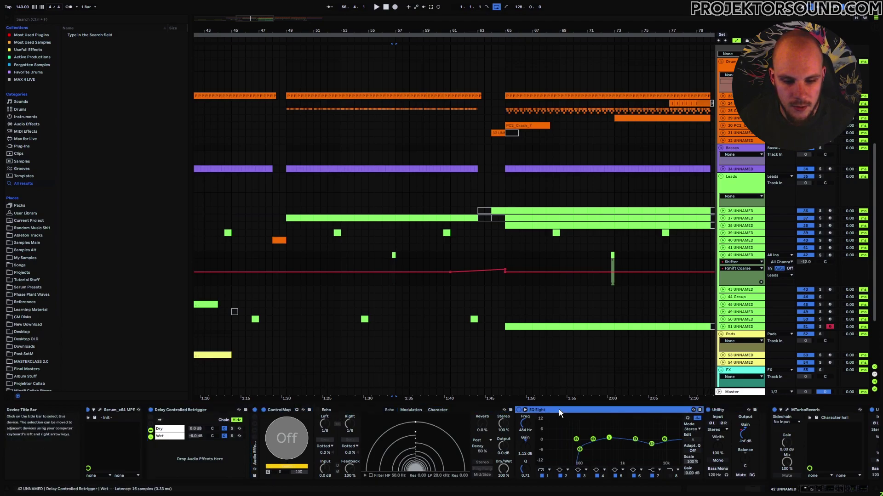
pyautogui.doubleClick(725, 410)
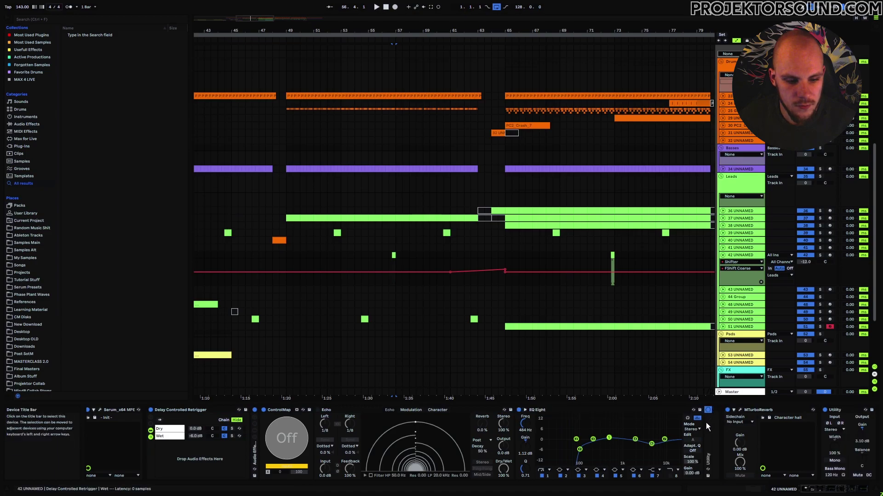
pyautogui.doubleClick(705, 423)
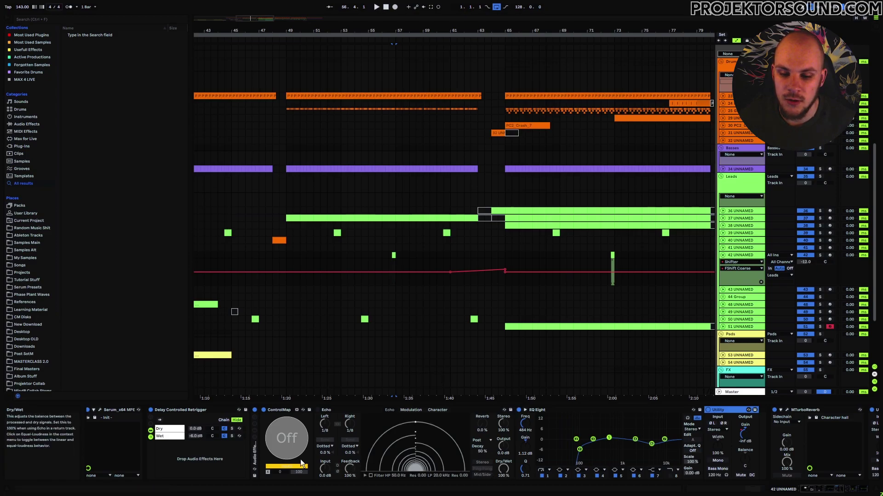
# Show the Utility Gain automation of track 42's Wet chain and examine its curves along the timeline.
pyautogui.click(170, 435)
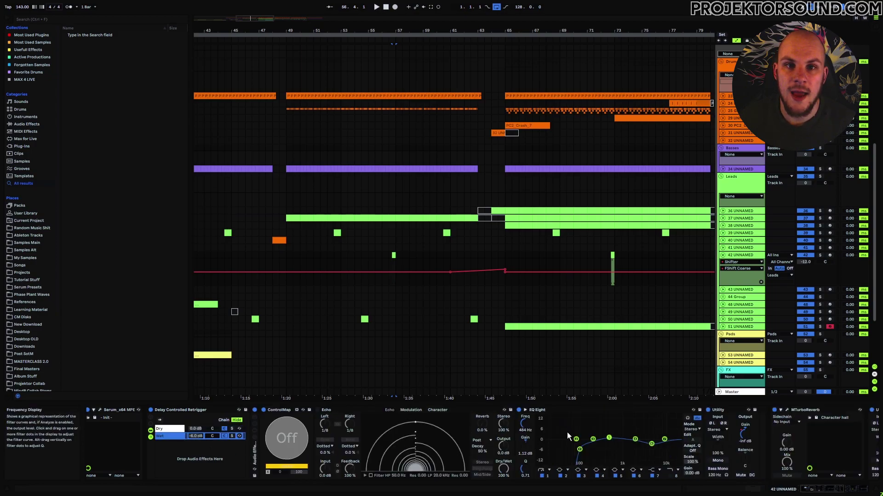
pyautogui.click(747, 438)
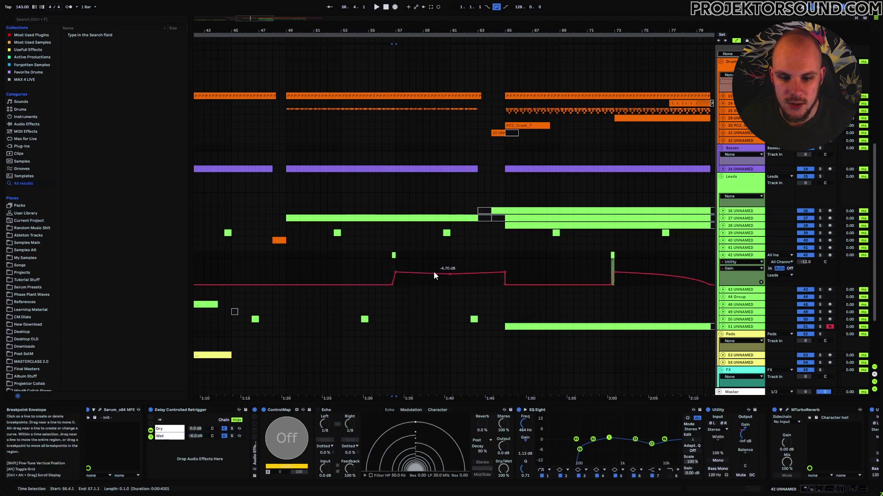
pyautogui.hscroll(5, 474, 271)
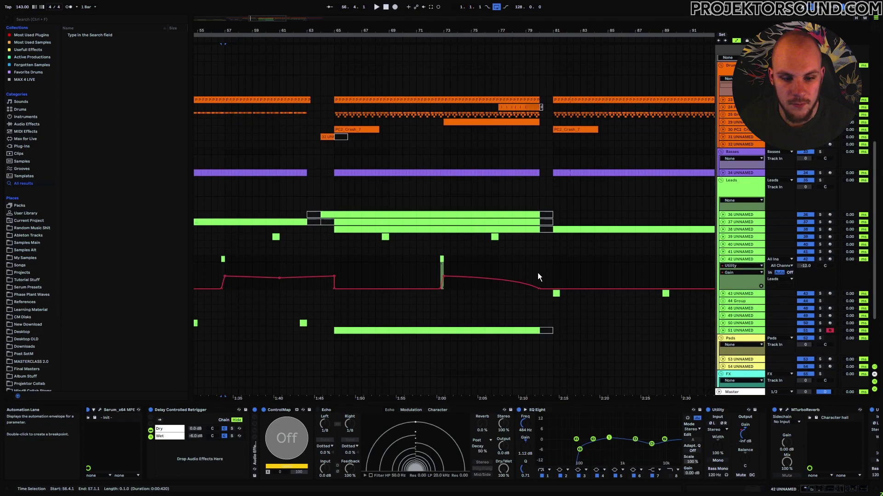
pyautogui.hscroll(-6, 331, 354)
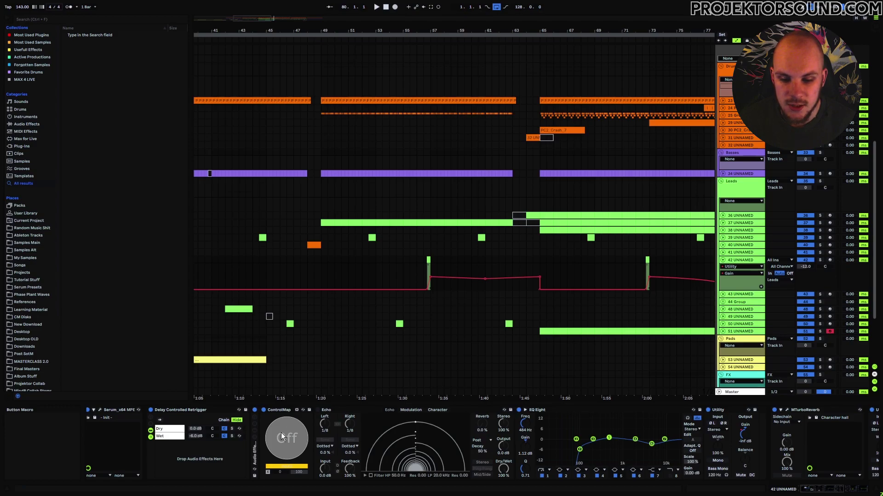
# Return to the DELAY CONTROL track and examine its multiMult mappings in relation to track 42's ControlMap button.
pyautogui.scroll(8, 506, 321)
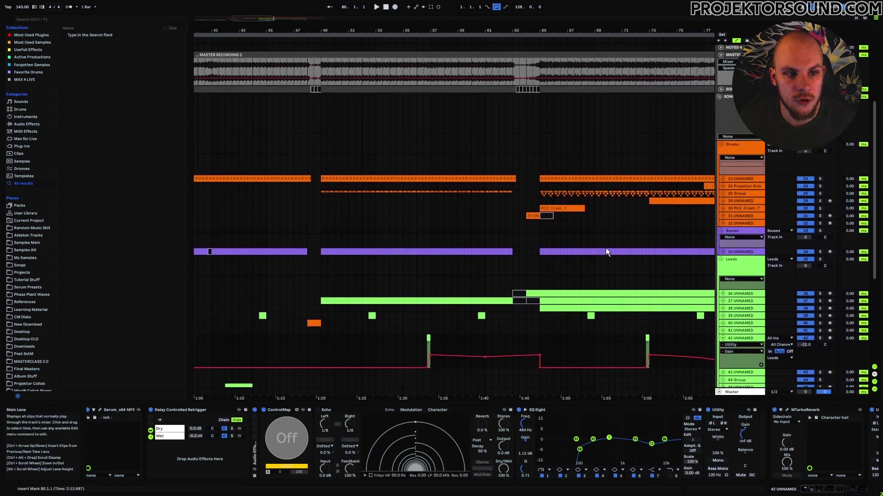
pyautogui.scroll(2, 606, 248)
pyautogui.click(734, 85)
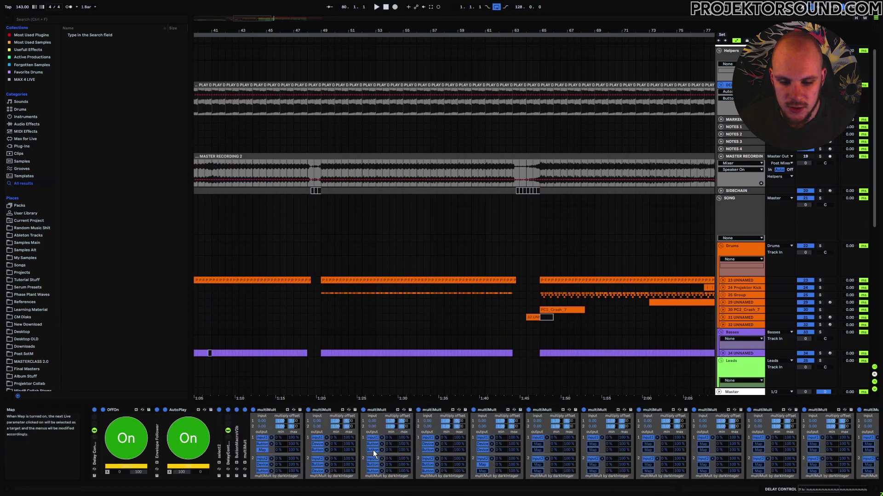
# Unfold the Audio Effect Rack in track 42's Wet chain and view its Signal Bypass and Detection chains.
pyautogui.scroll(-5, 386, 333)
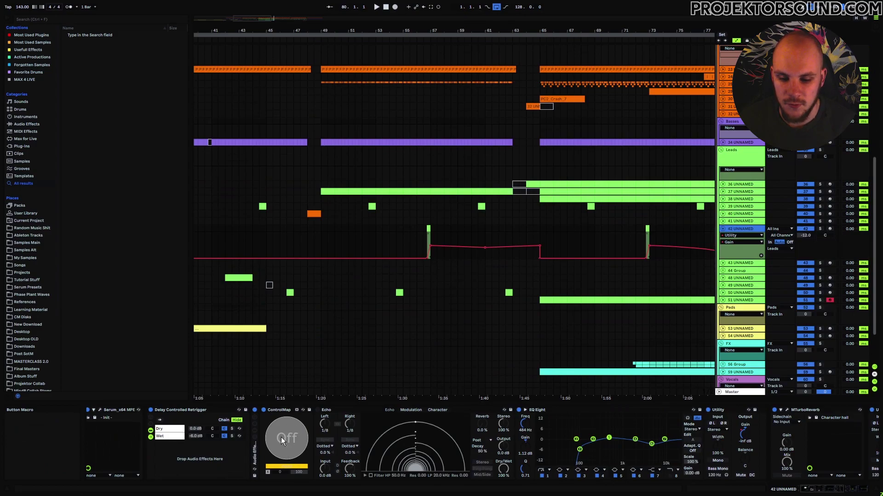
pyautogui.click(255, 453)
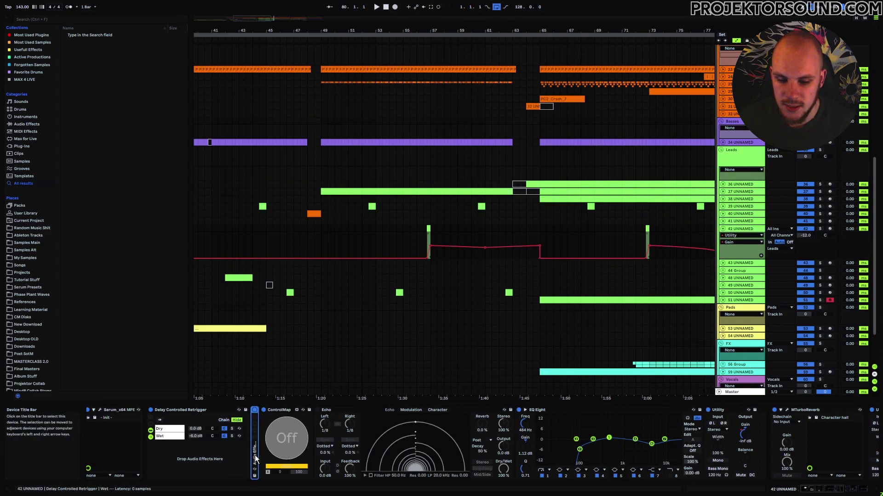
pyautogui.doubleClick(255, 455)
pyautogui.click(273, 429)
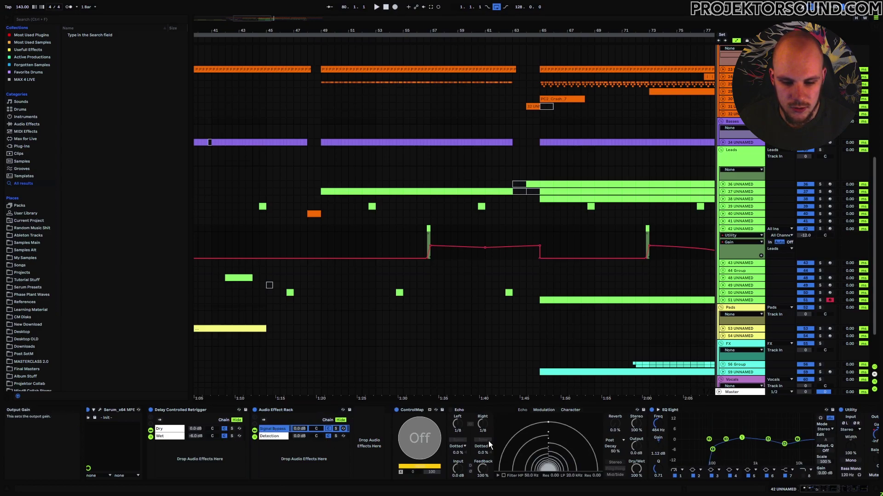
pyautogui.click(289, 437)
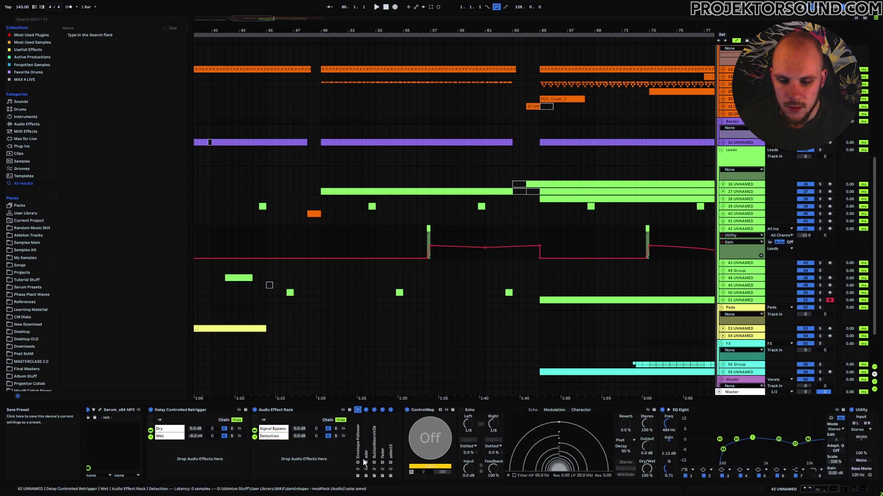
# Unfold the Envelope Follower, adsr, ButtonMacro, fader and select2 devices in the Detection chain to examine them.
pyautogui.doubleClick(358, 437)
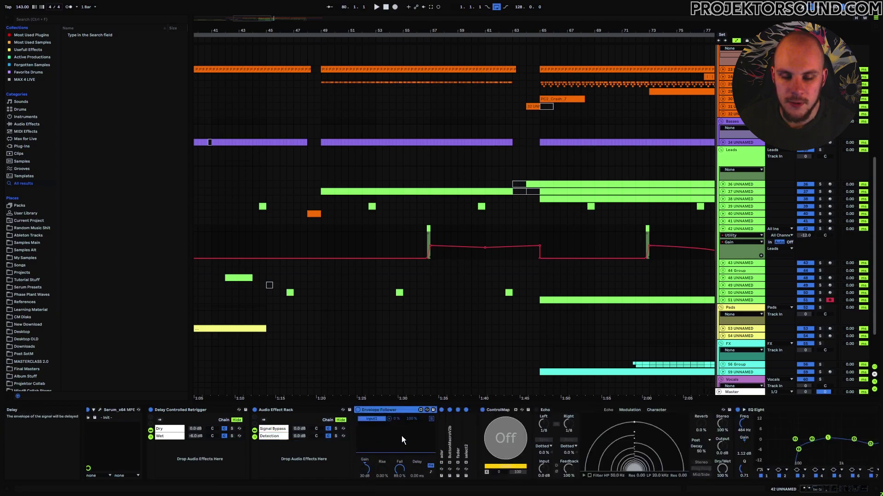
pyautogui.doubleClick(442, 440)
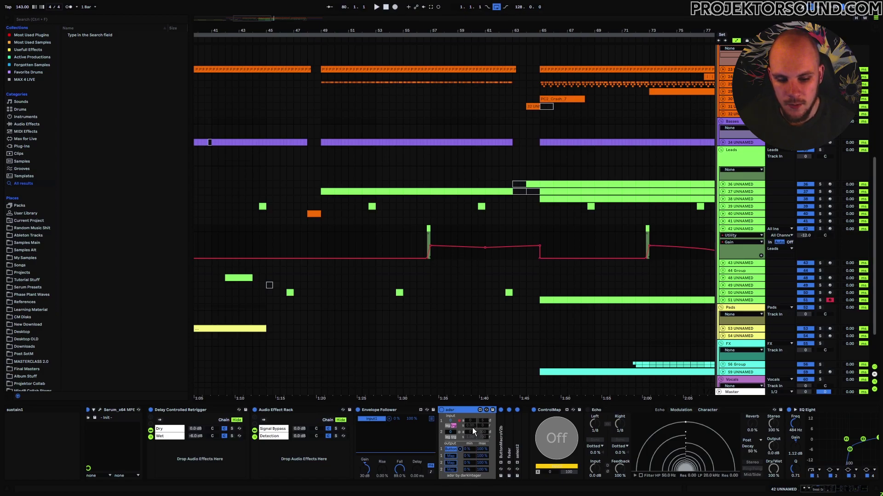
pyautogui.doubleClick(502, 435)
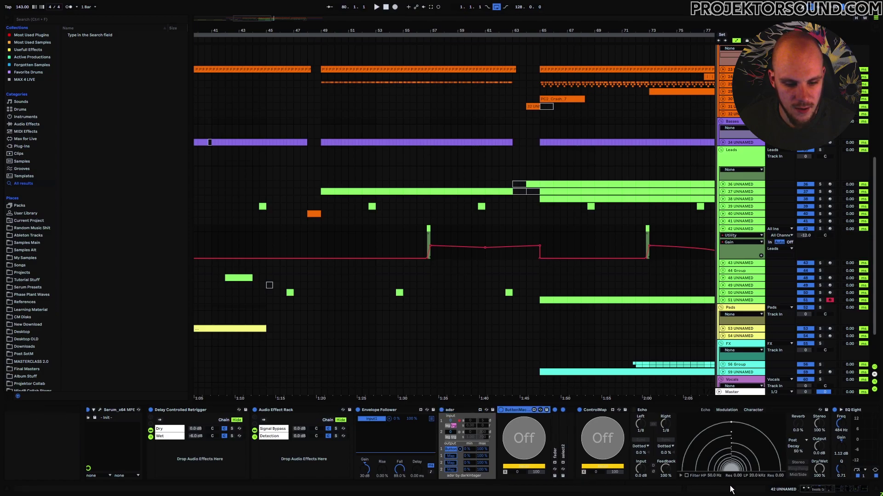
pyautogui.click(809, 491)
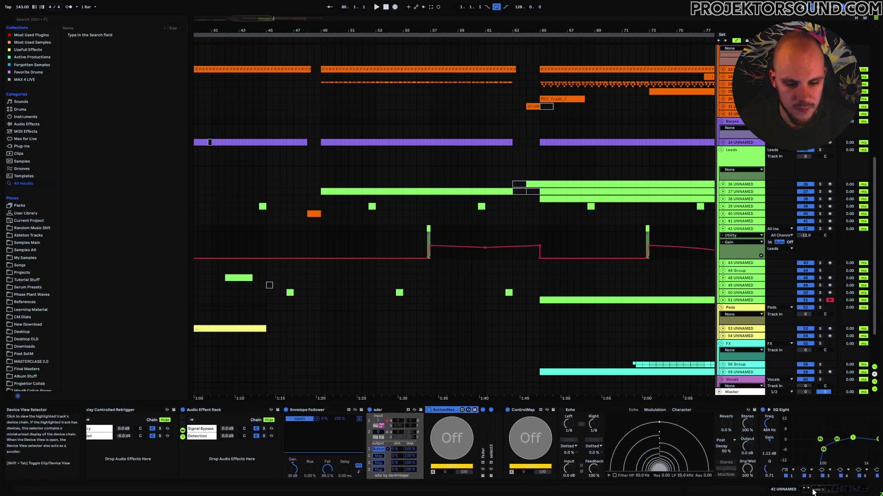
pyautogui.doubleClick(484, 429)
pyautogui.doubleClick(538, 434)
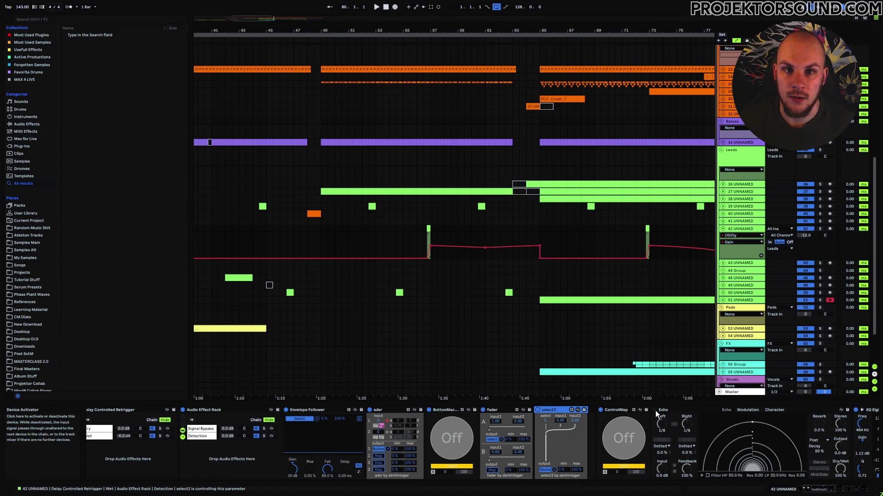
# Play the soloed track 42 from 56.3.1, just before its clip, to watch its detection devices respond.
pyautogui.click(422, 232)
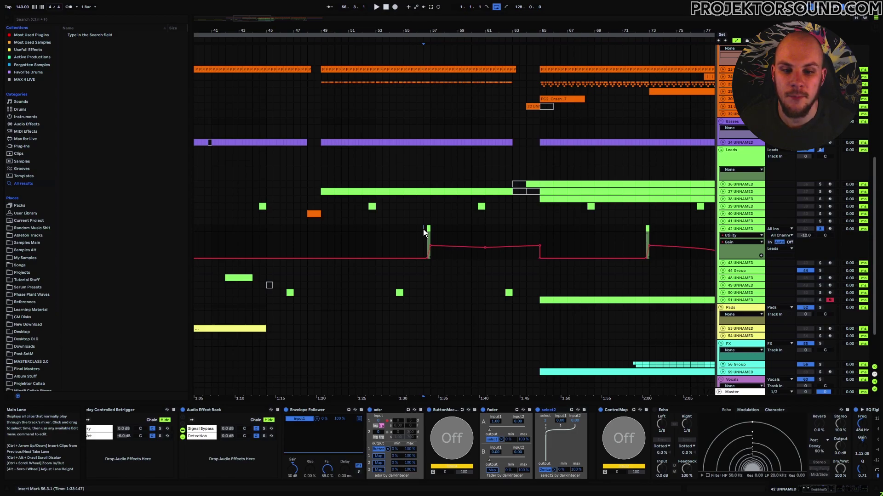
pyautogui.press('space')
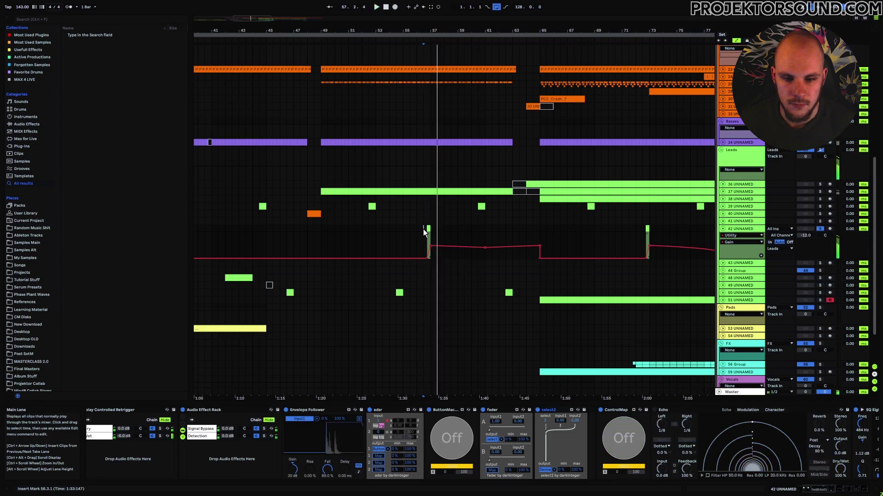
pyautogui.press('space')
pyautogui.press('space')
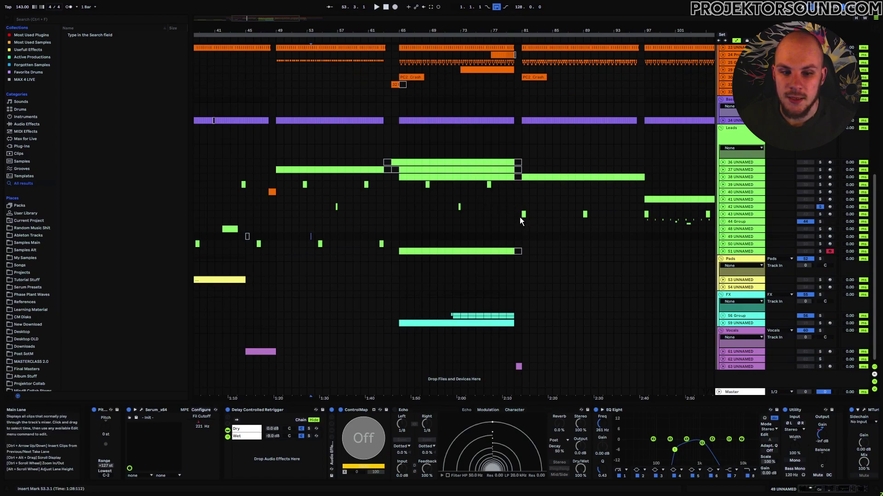
# Unfold track 63 in the Vocals group and examine its Utility Gain automation, marking bars 89 to 96.
pyautogui.click(723, 367)
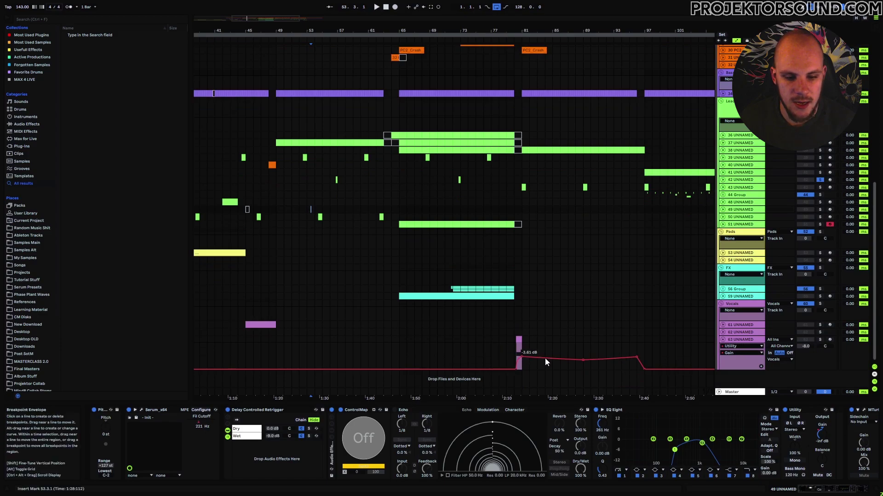
pyautogui.click(514, 348)
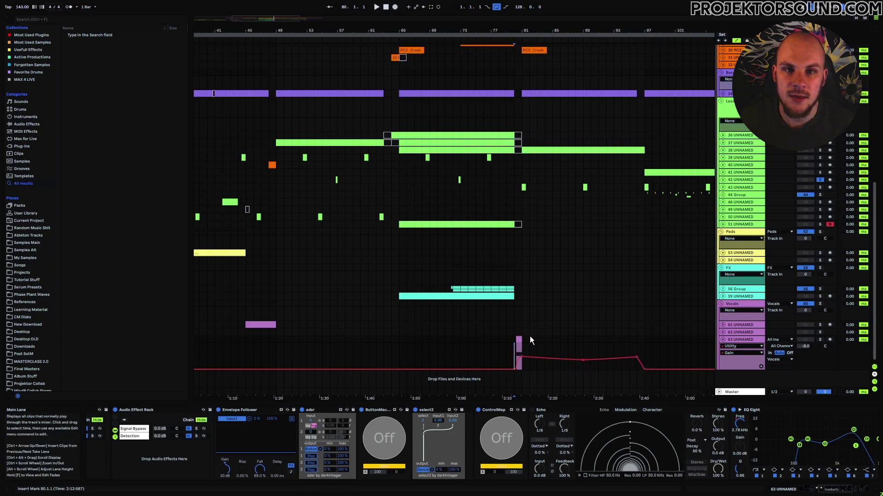
pyautogui.moveTo(583, 353); pyautogui.dragTo(637, 351)
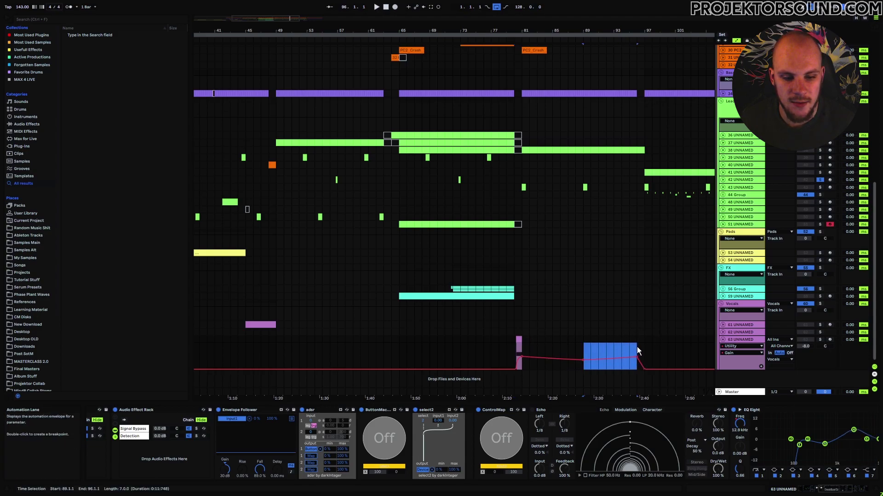
# Play the song from bar 80, just before track 63's vocal clip, to check its controlled Echo.
pyautogui.click(518, 346)
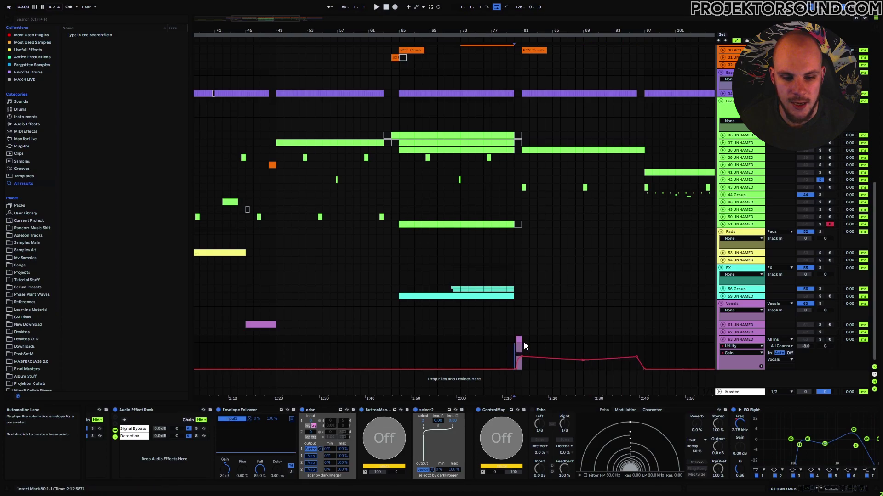
pyautogui.press('space')
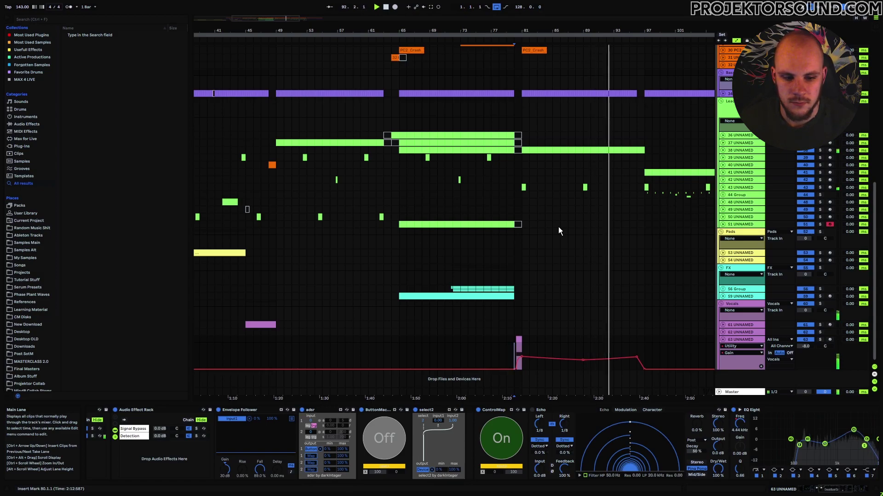
pyautogui.hscroll(4, 586, 229)
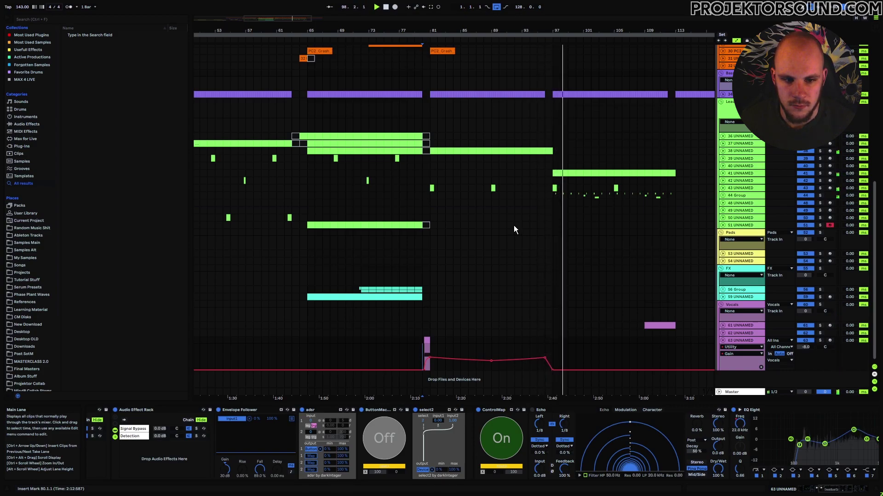
# Unfold track 43 in the Leads group and examine its Utility Gain automation, marking bars 81 to 89 and bar 96 to 97.
pyautogui.click(723, 188)
pyautogui.click(746, 188)
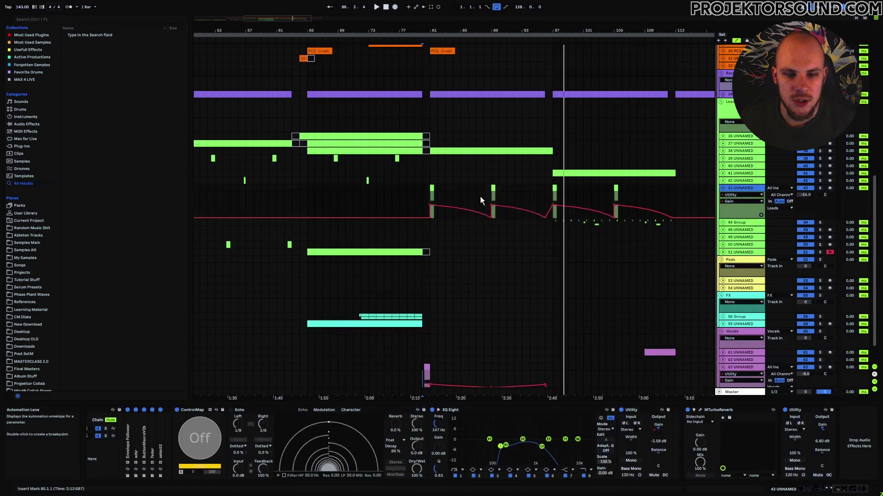
pyautogui.moveTo(430, 196); pyautogui.dragTo(476, 199)
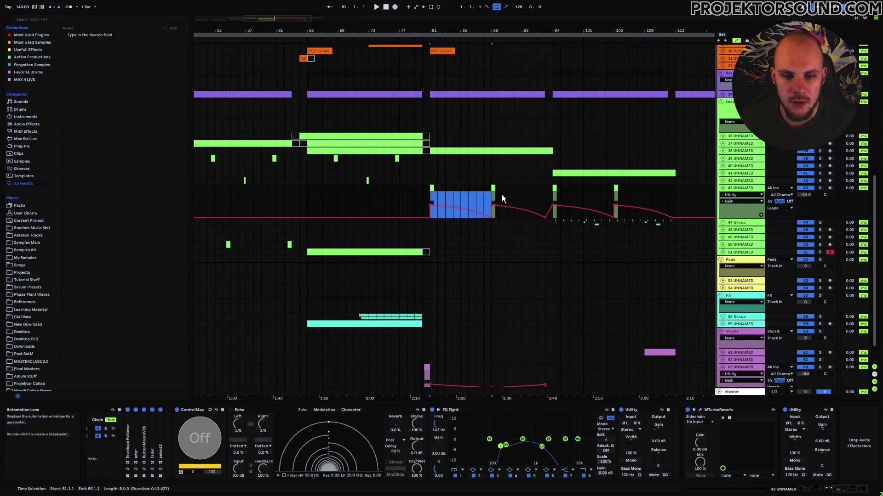
pyautogui.click(546, 198)
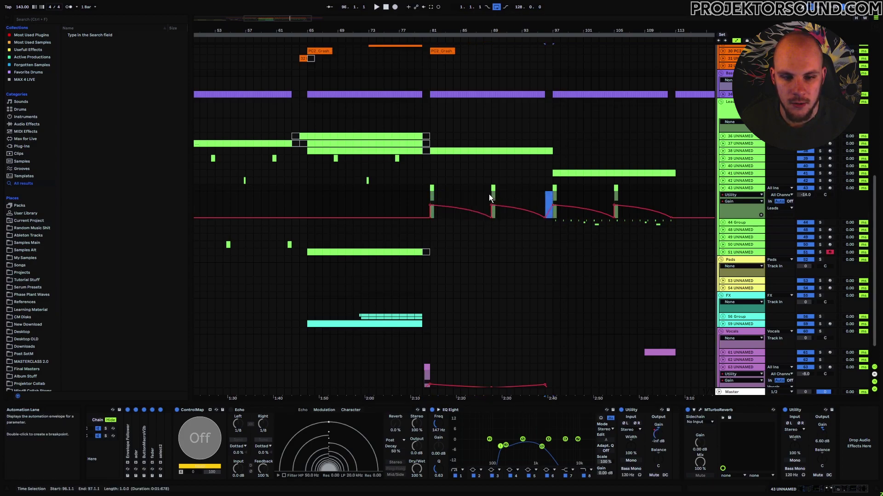
pyautogui.click(494, 199)
pyautogui.moveTo(506, 200); pyautogui.dragTo(547, 197)
pyautogui.click(550, 198)
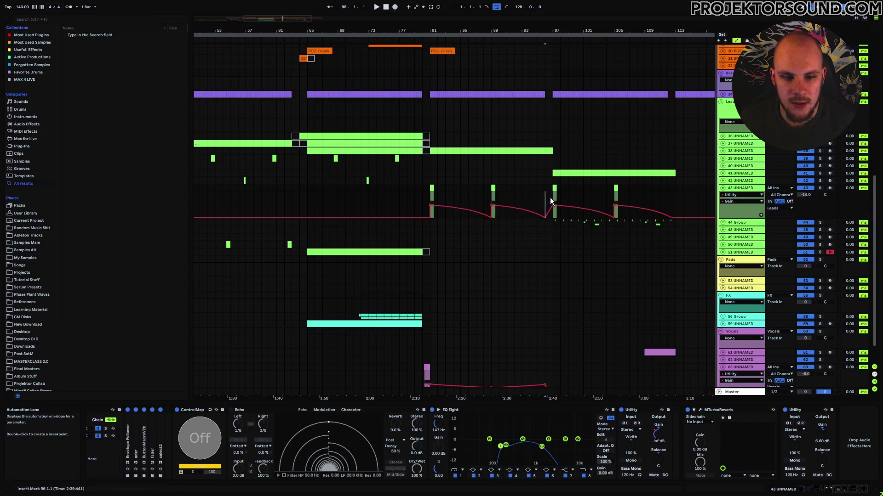
# Play the soloed track 43 from bar 89 to hear its Echo tail follow the Gain automation.
pyautogui.click(493, 193)
pyautogui.press('space')
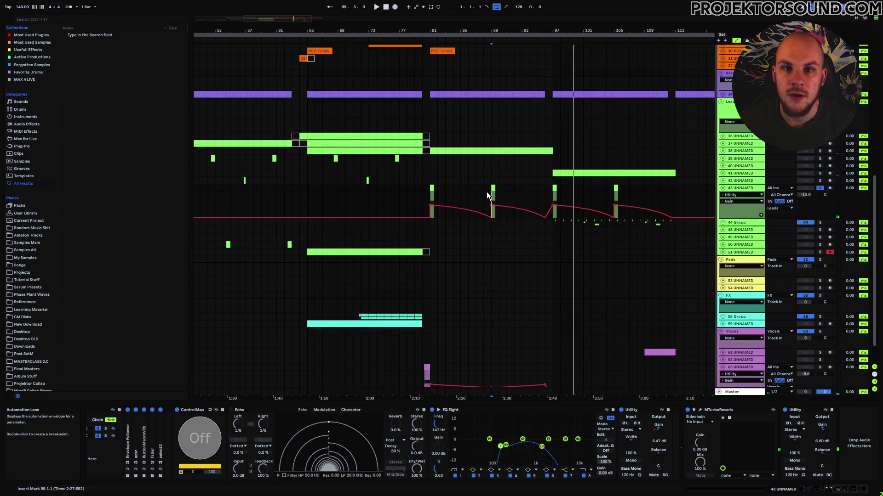
pyautogui.click(547, 213)
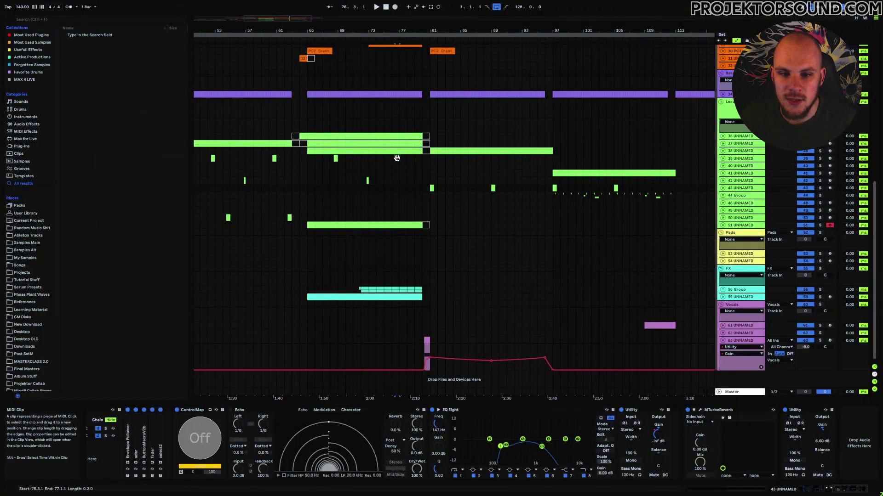
# Show the devices of track 39 and mark the empty stretch after its last clip, from bar 77 to 89.
pyautogui.click(397, 159)
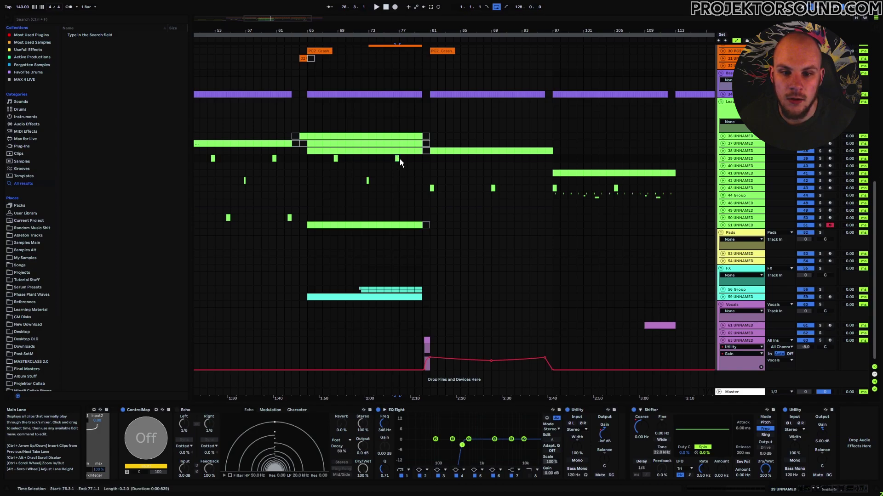
pyautogui.moveTo(399, 158); pyautogui.dragTo(431, 162)
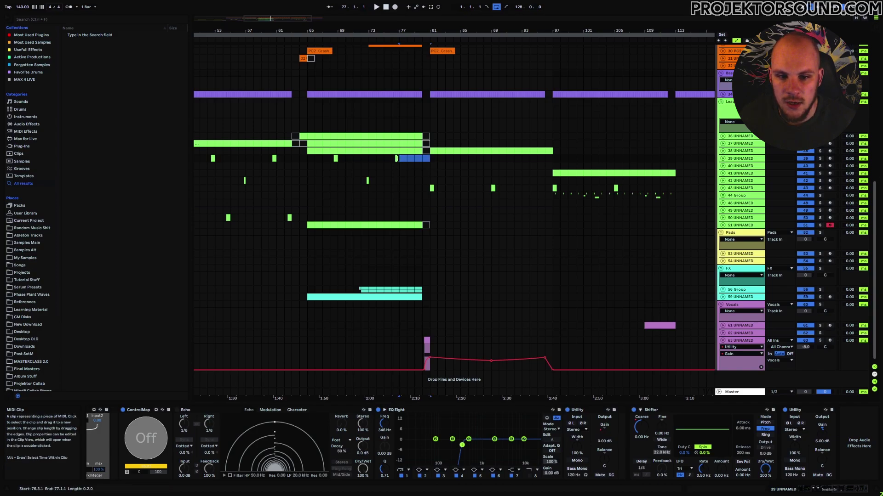
pyautogui.hotkey('shift', 'Left')
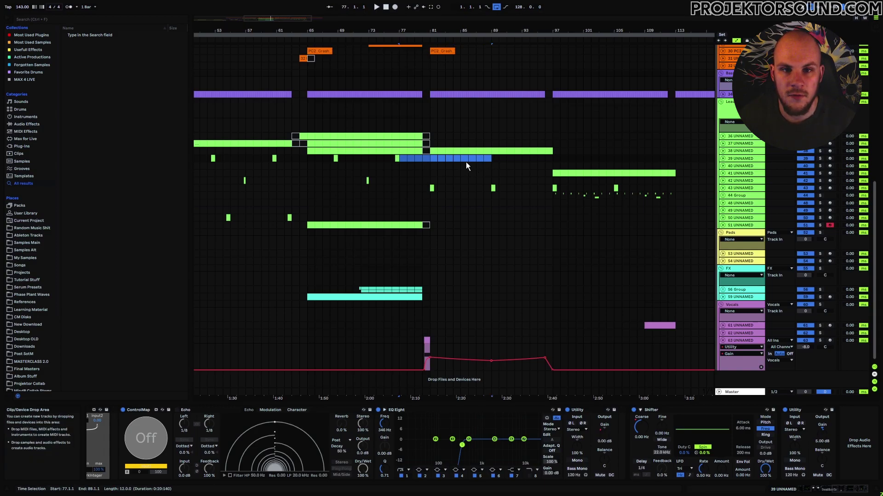
# Unfold track 39 and examine its Utility Gain automation, marking the fade from bar 77 to 81.
pyautogui.click(723, 159)
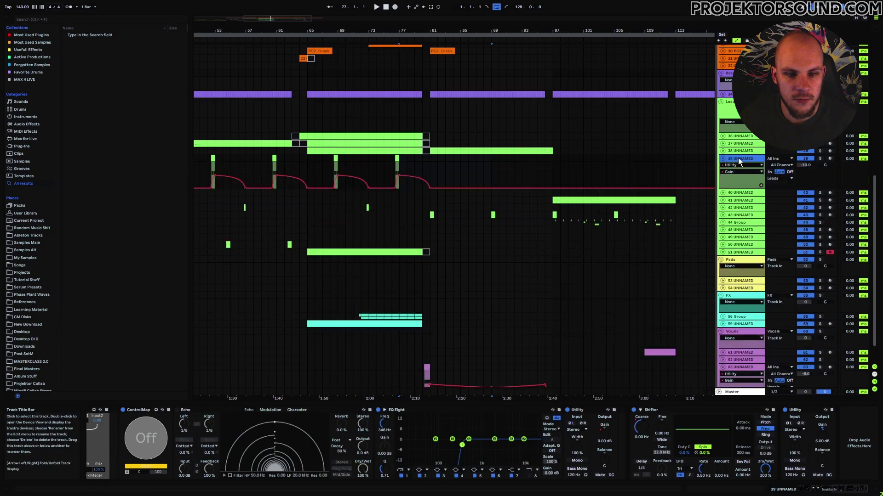
pyautogui.click(395, 169)
pyautogui.moveTo(401, 166); pyautogui.dragTo(429, 167)
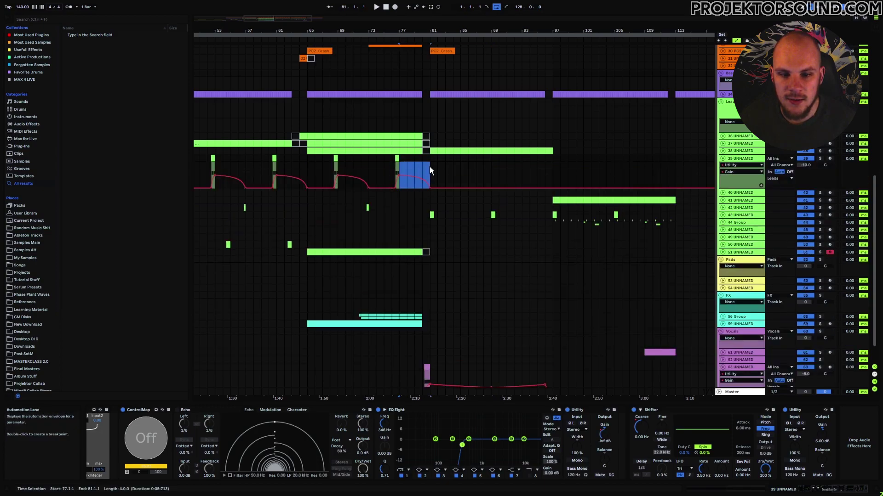
pyautogui.click(431, 170)
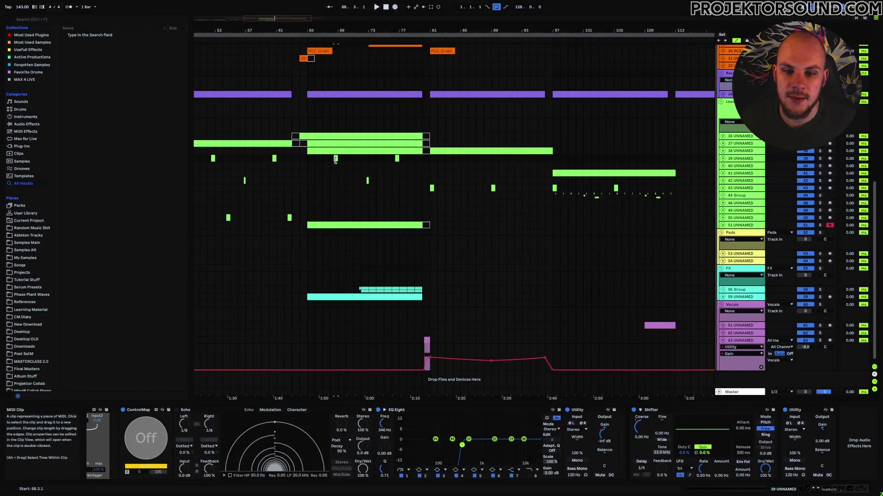
# Mark the stretch on track 39 from bar 69 past the next clip, and place the insert marker at 76.1.1.
pyautogui.click(330, 160)
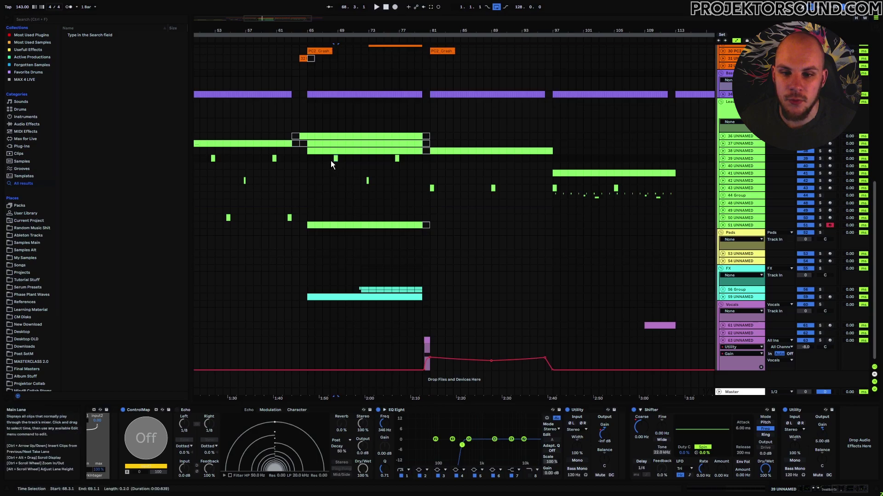
pyautogui.moveTo(339, 159); pyautogui.dragTo(397, 163)
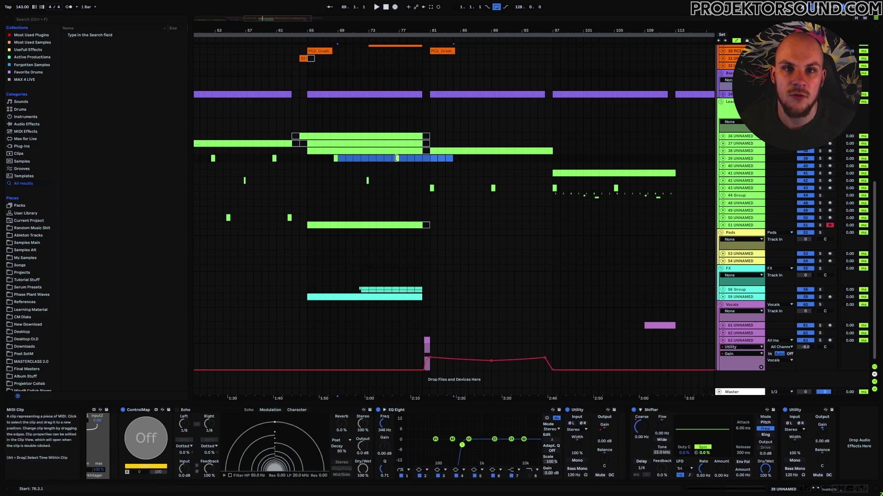
pyautogui.click(390, 159)
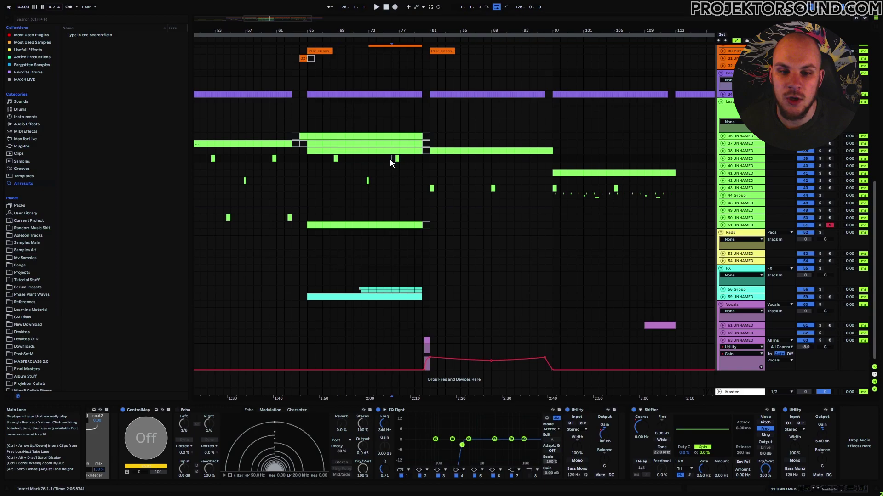